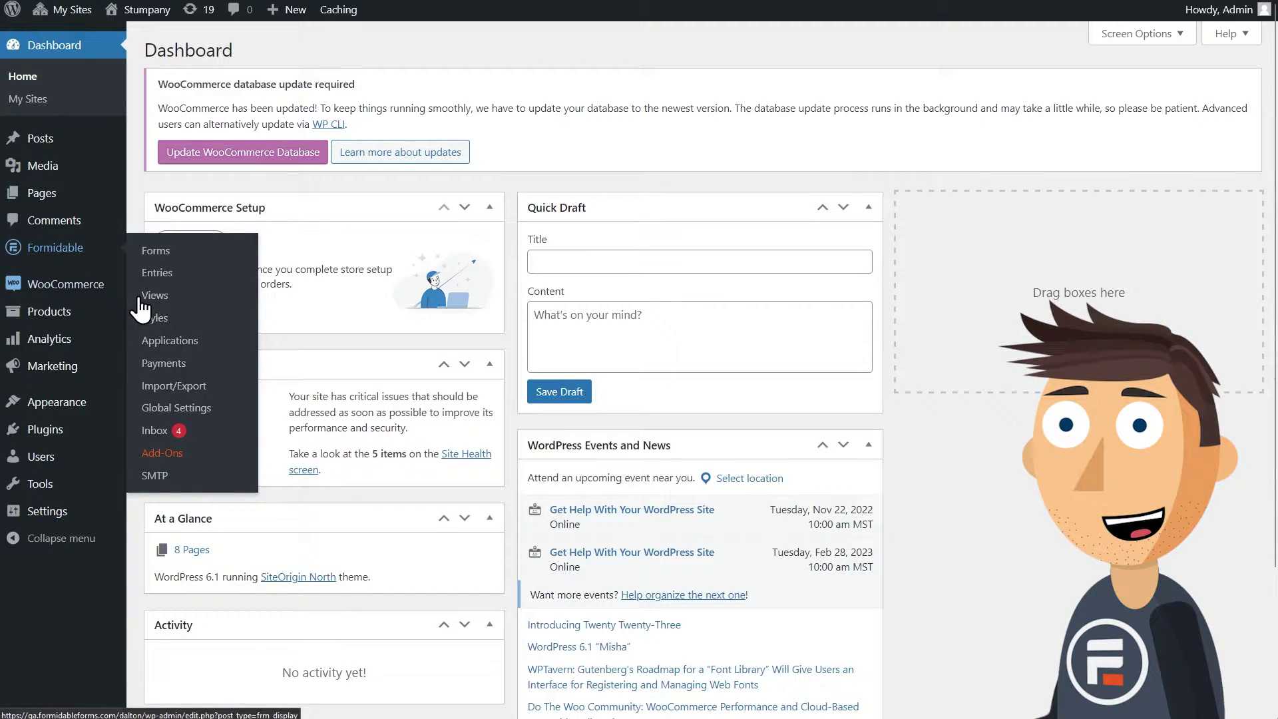
Create an empty Formidable application named Patient Visit from the Applications list
{"action": "left_click", "coordinate": [150, 340]}
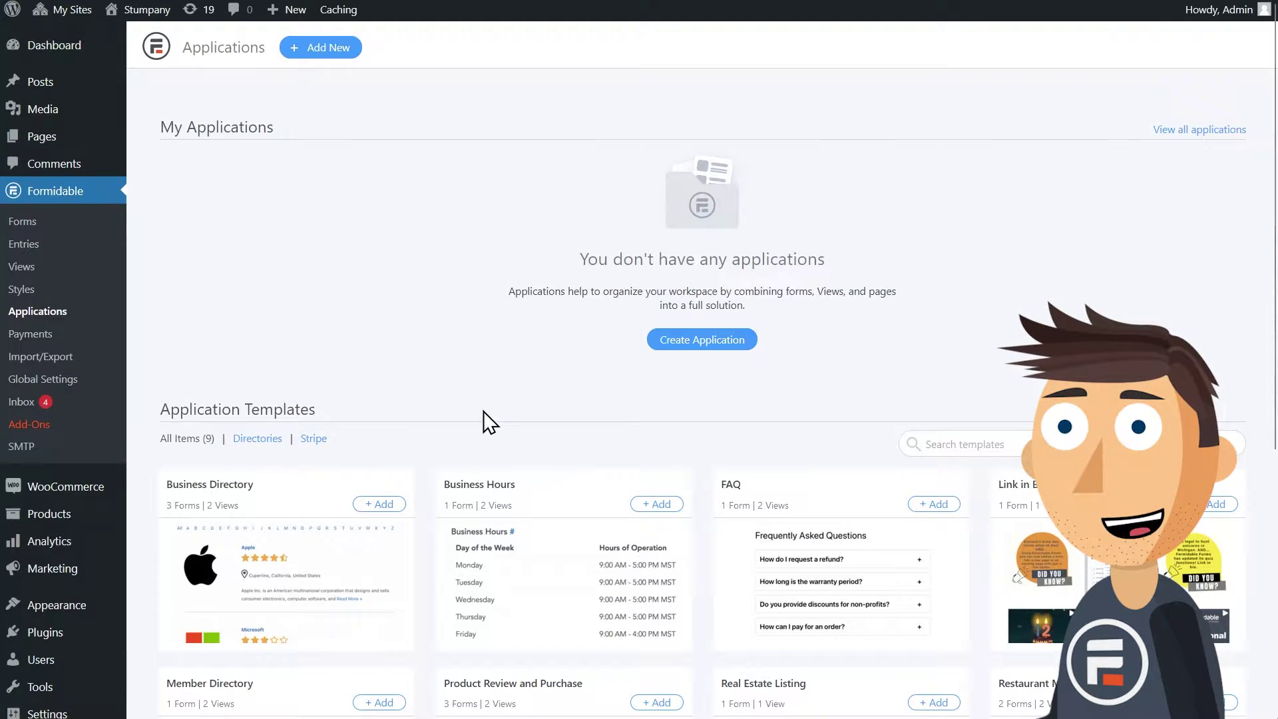
{"action": "left_click", "coordinate": [320, 47]}
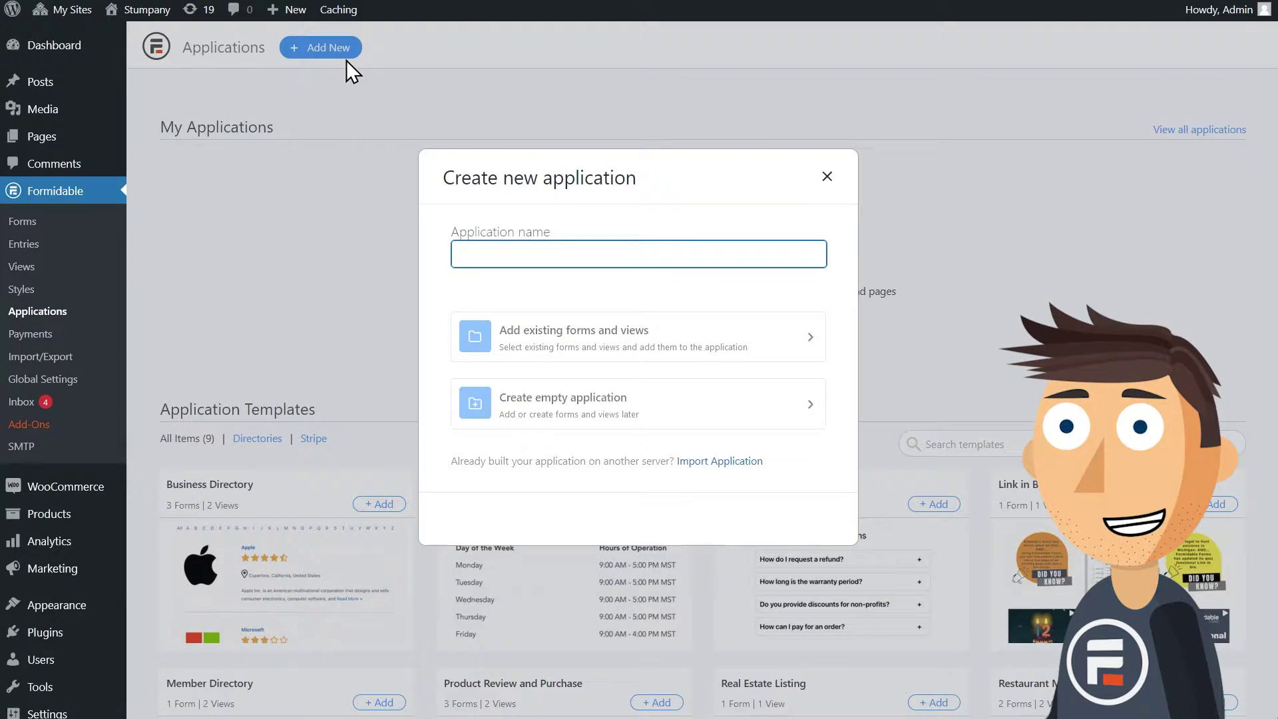
{"action": "type", "text": "Paitnet"}
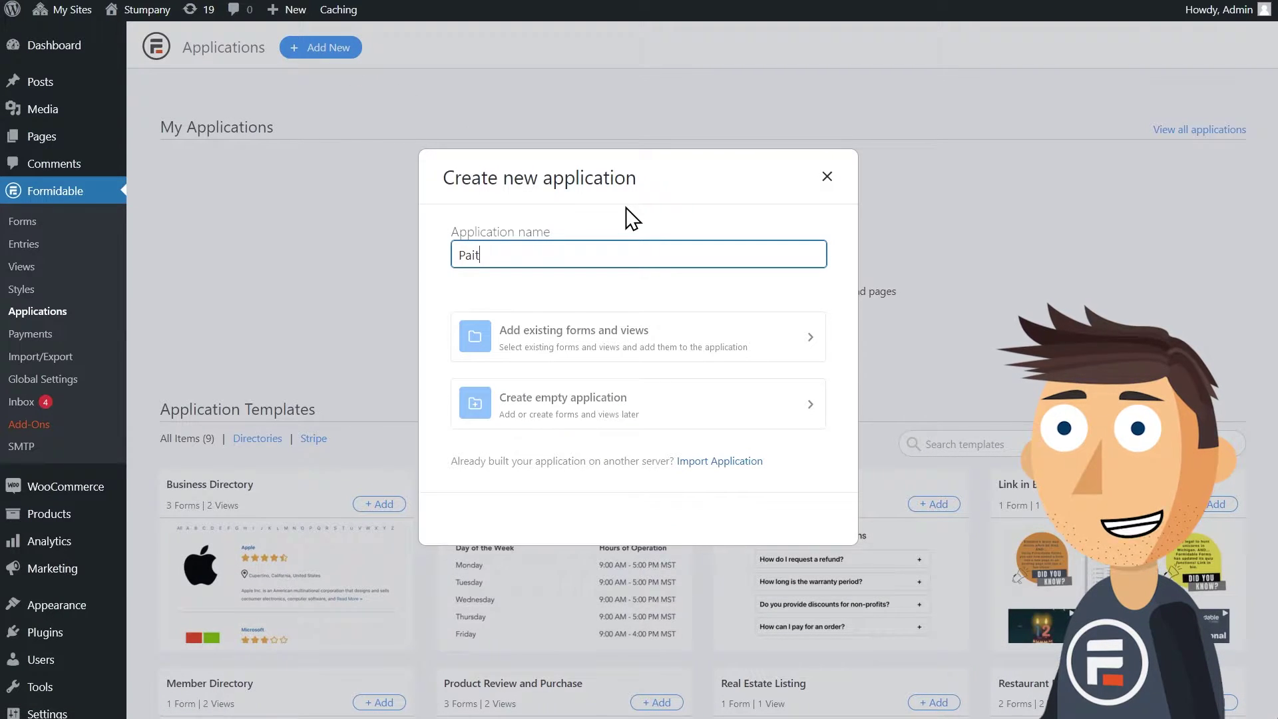
{"action": "key", "text": "BackSpace"}
{"action": "key", "text": "BackSpace"}
{"action": "type", "text": "tient Vis"}
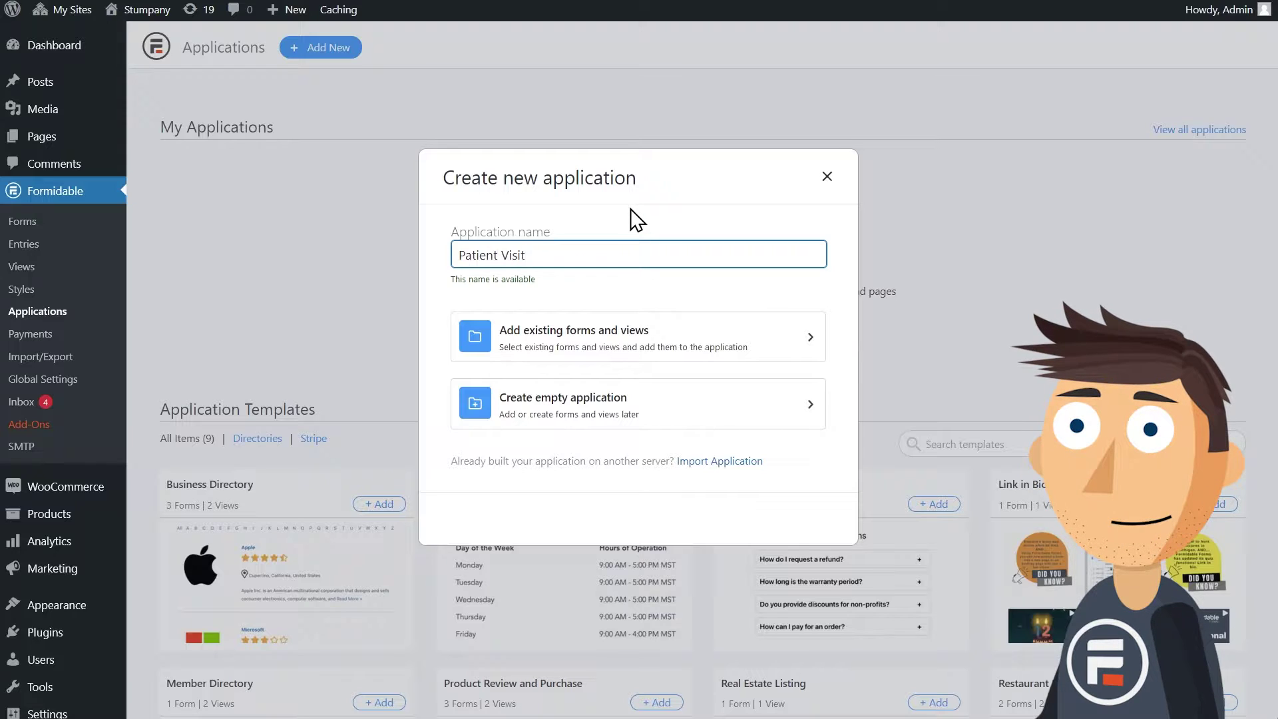
{"action": "left_click", "coordinate": [631, 405]}
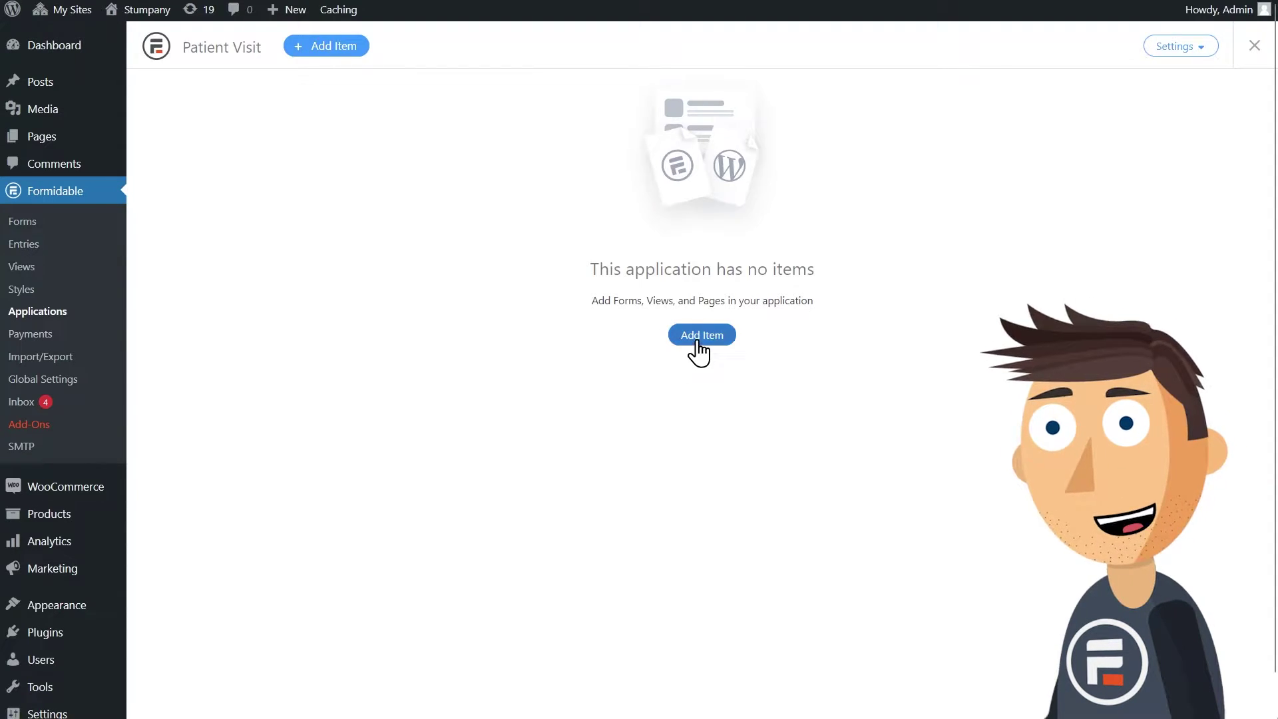
Create a Doctor Visit form from the Health and Wellness template inside Patient Visit
{"action": "left_click", "coordinate": [701, 334]}
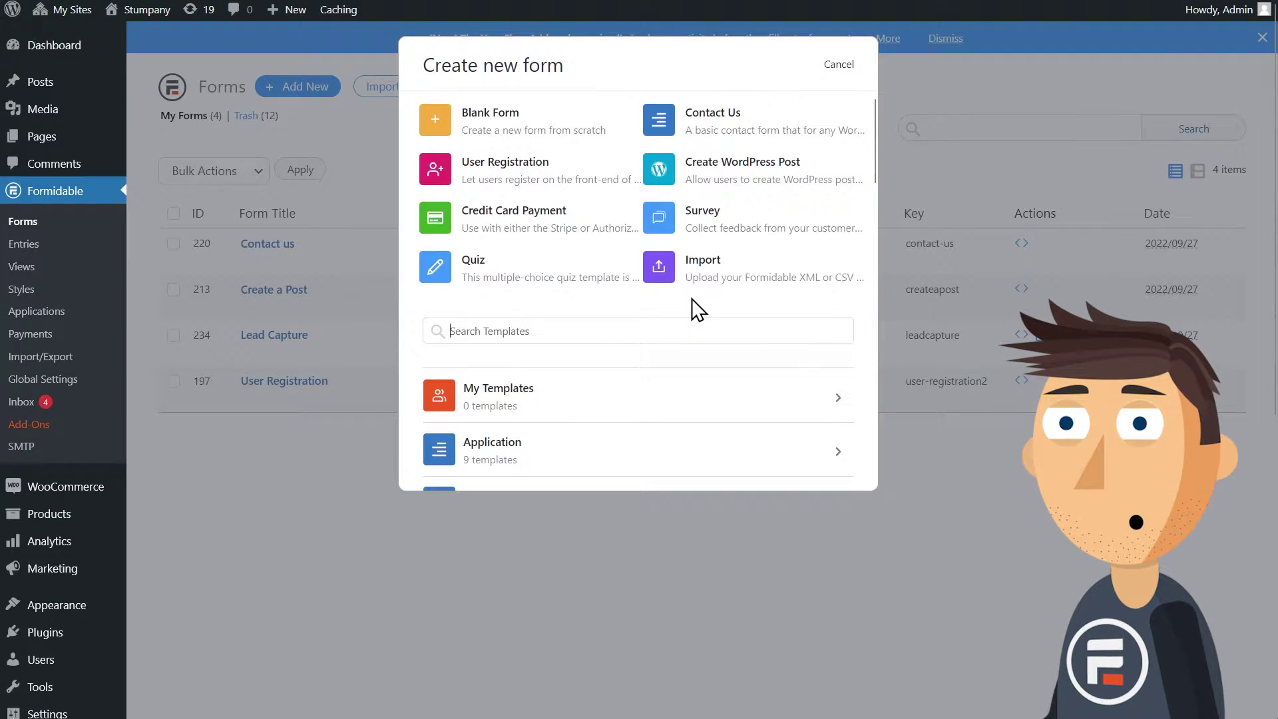
{"action": "left_click", "coordinate": [628, 329]}
{"action": "type", "text": "doc"}
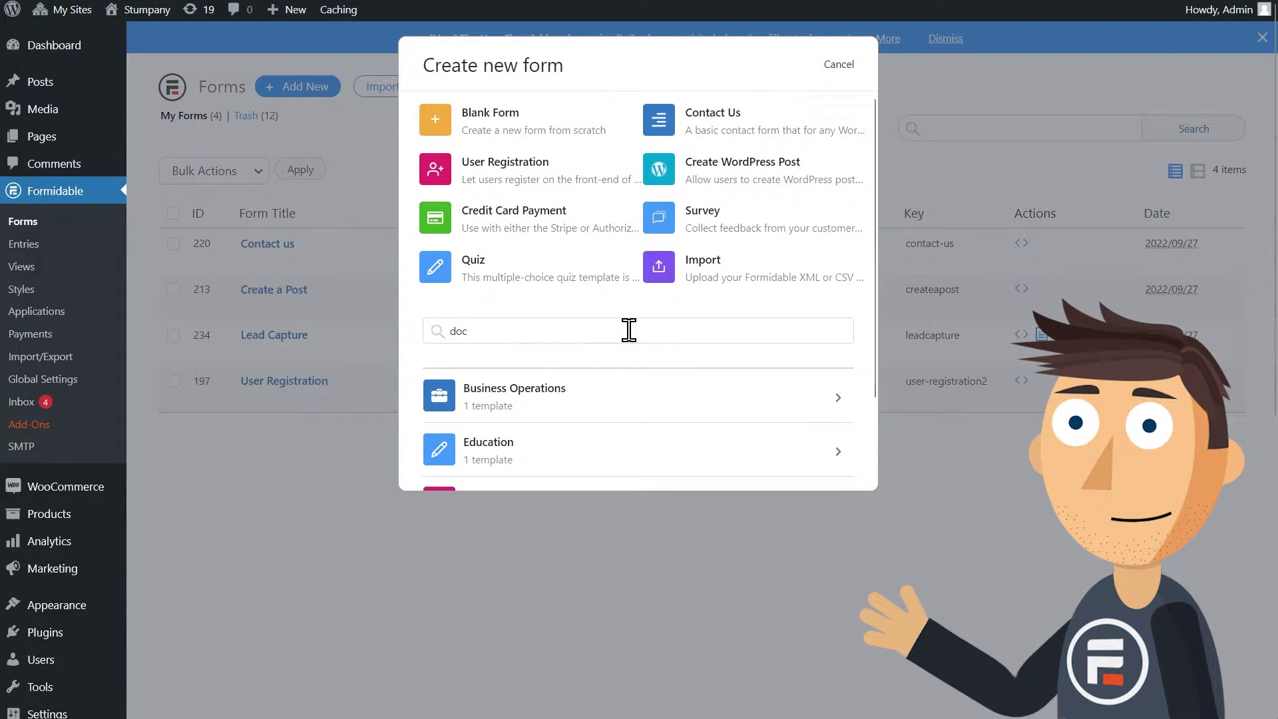
{"action": "type", "text": "t"}
{"action": "left_click", "coordinate": [605, 398]}
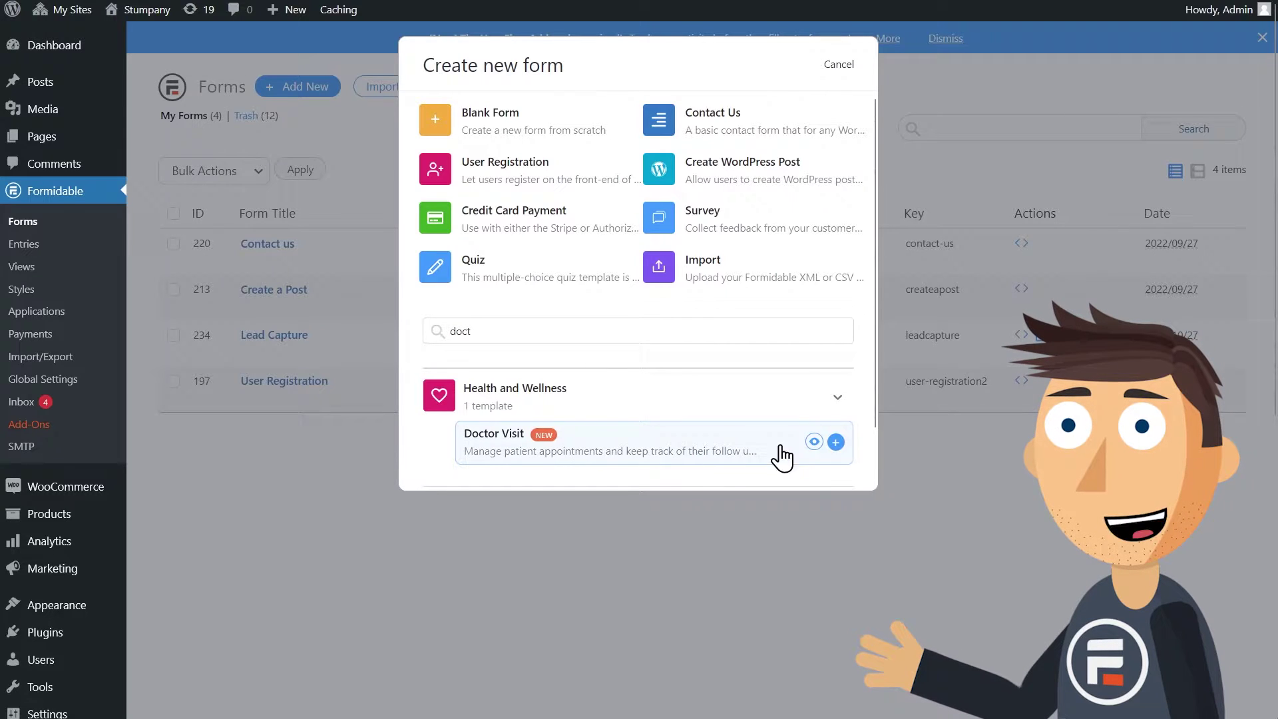
{"action": "left_click", "coordinate": [837, 443]}
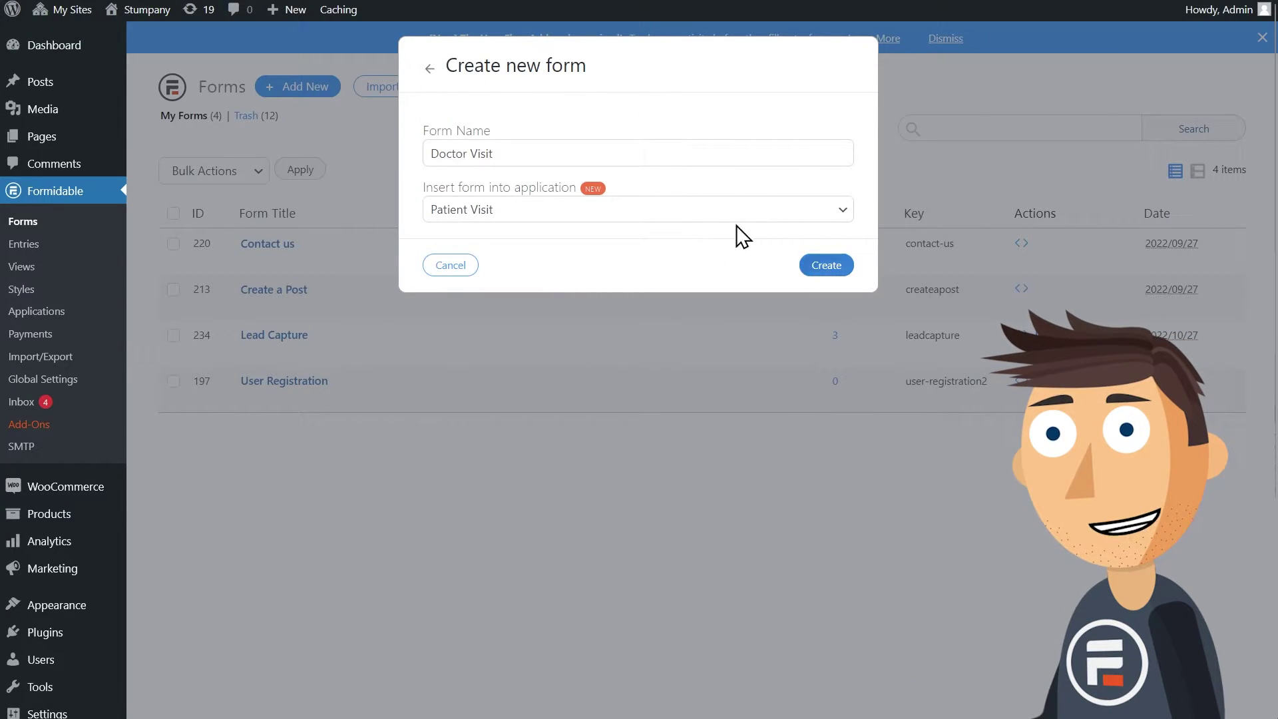
{"action": "left_click", "coordinate": [824, 266]}
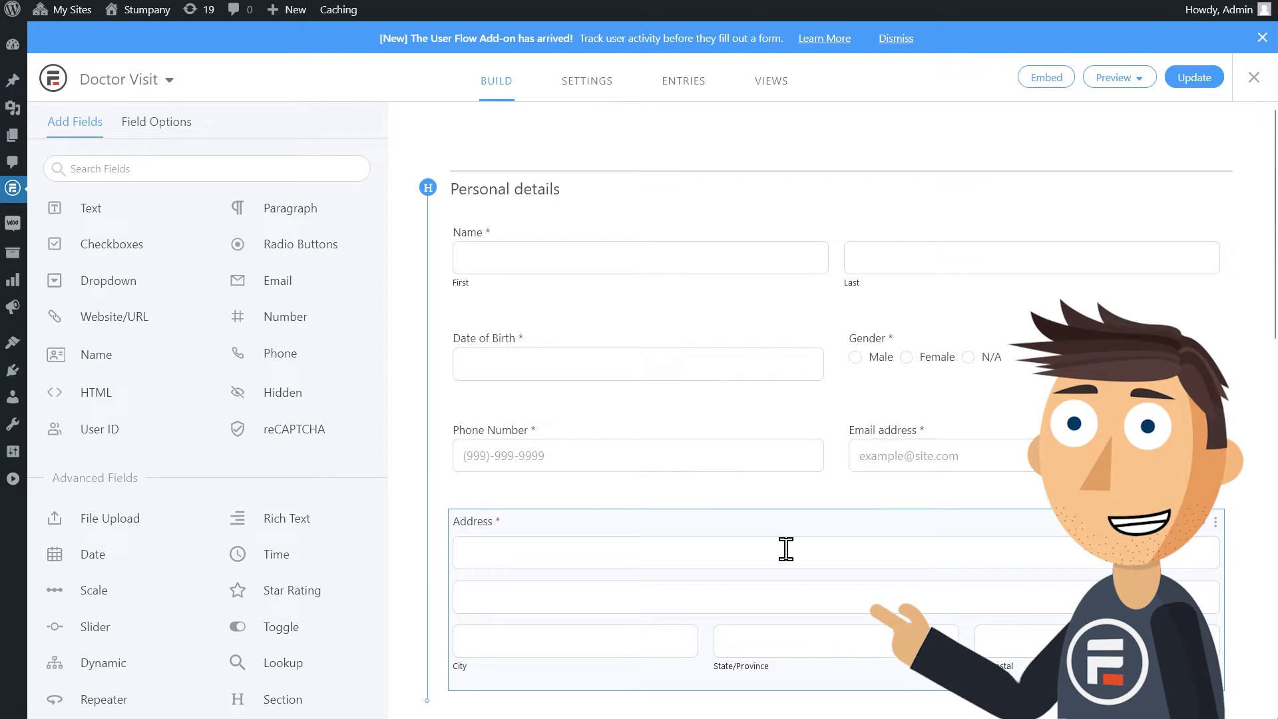
{"action": "scroll", "coordinate": [807, 366], "scroll_direction": "down", "scroll_amount": 5}
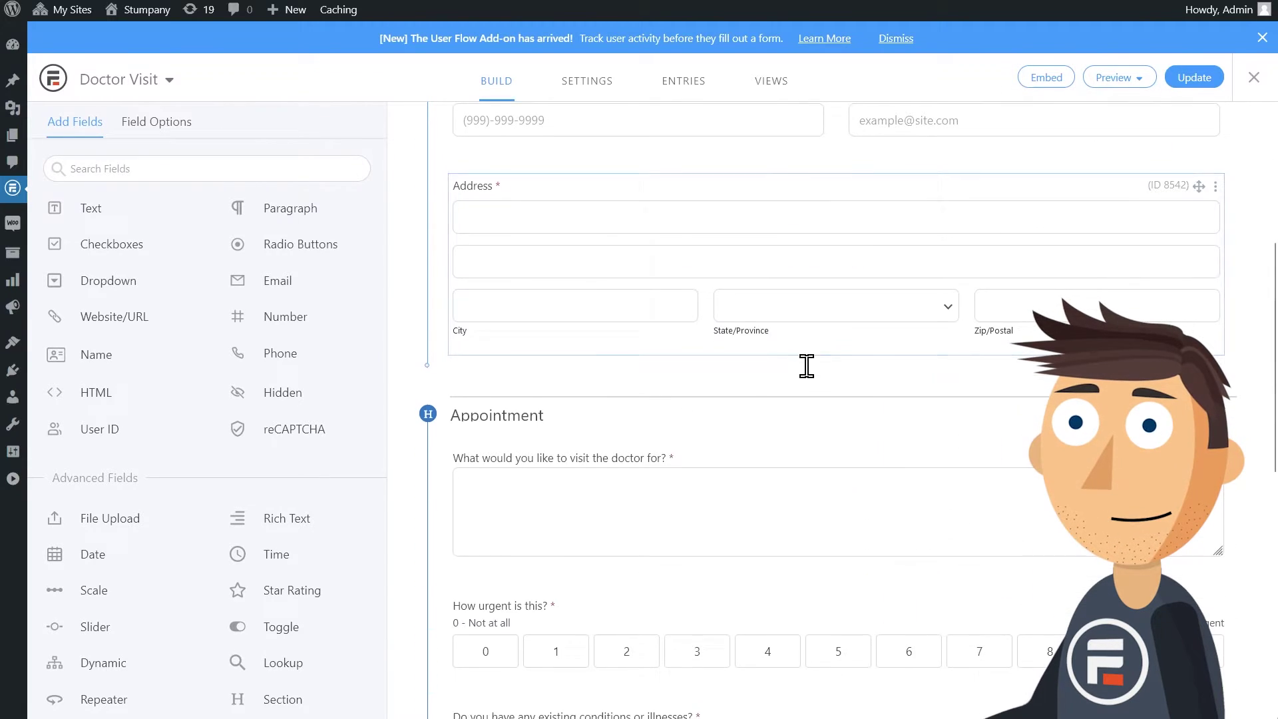
{"action": "scroll", "coordinate": [808, 366], "scroll_direction": "down", "scroll_amount": 3}
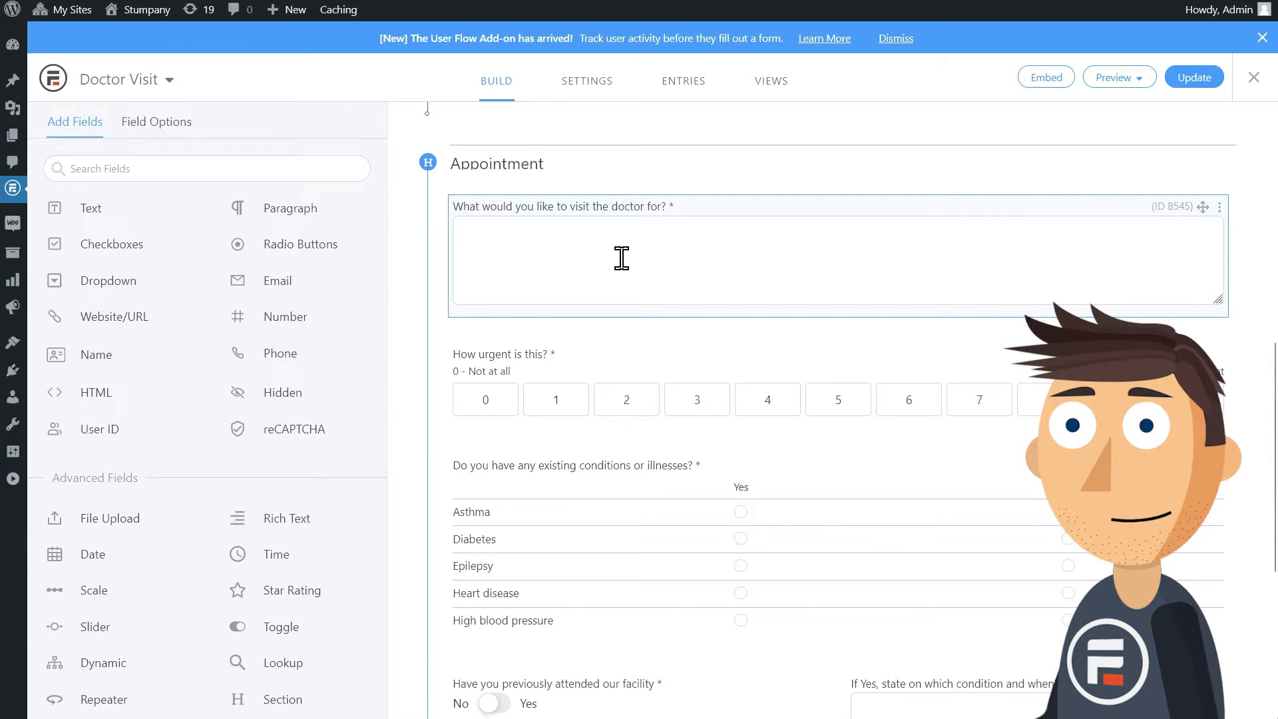
Review the urgency, existing conditions and attendance fields and the Yes-only logic on follow-up fields
{"action": "left_click", "coordinate": [765, 367]}
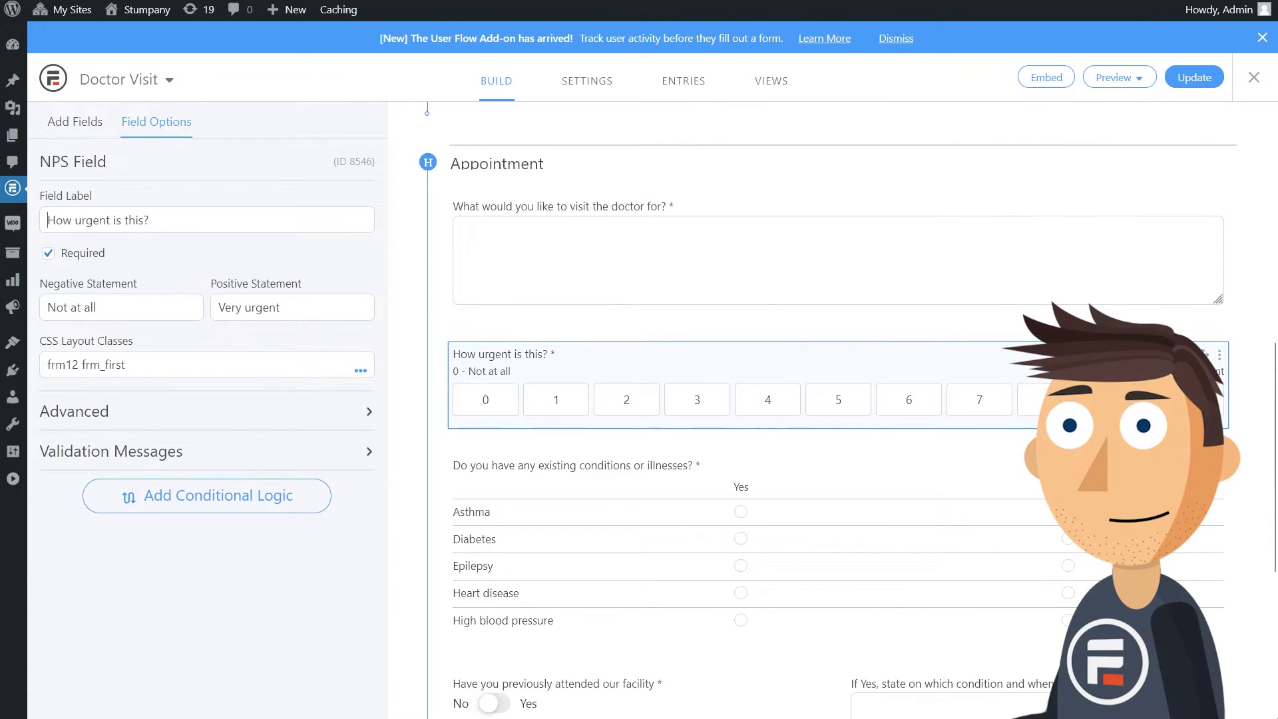
{"action": "left_click", "coordinate": [792, 478]}
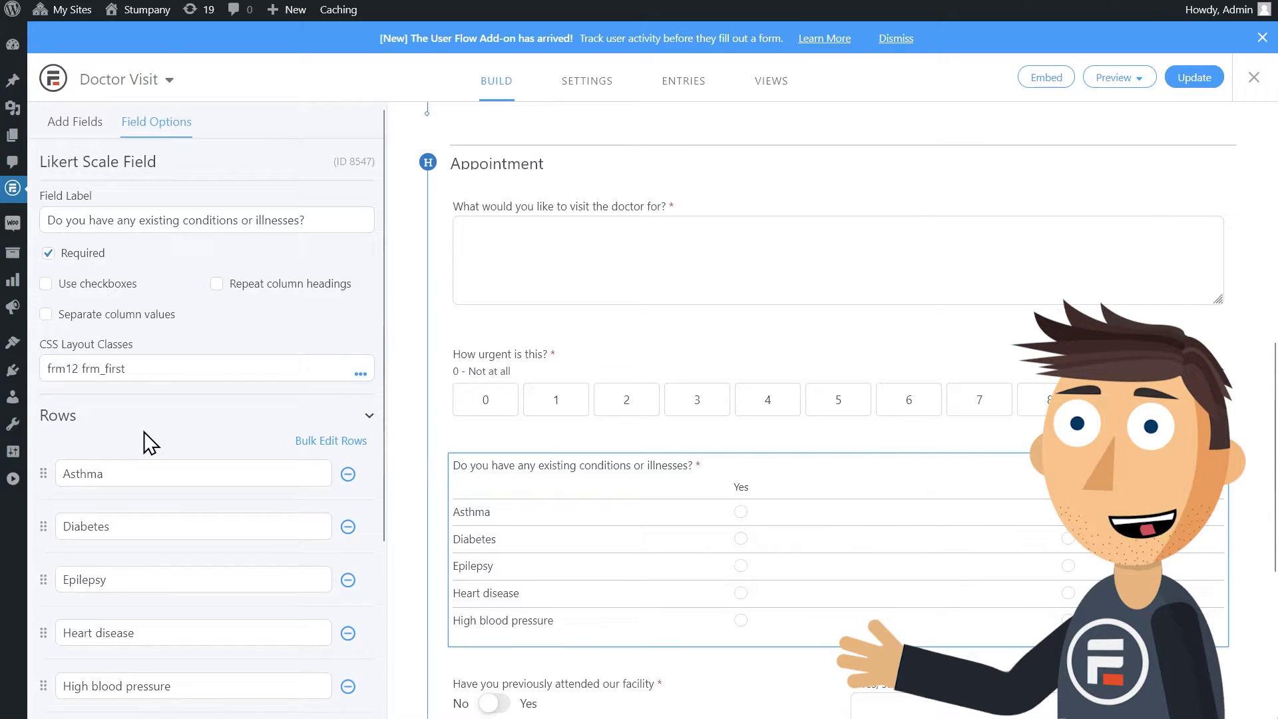
{"action": "scroll", "coordinate": [149, 439], "scroll_direction": "down", "scroll_amount": 2}
{"action": "left_click", "coordinate": [167, 539]}
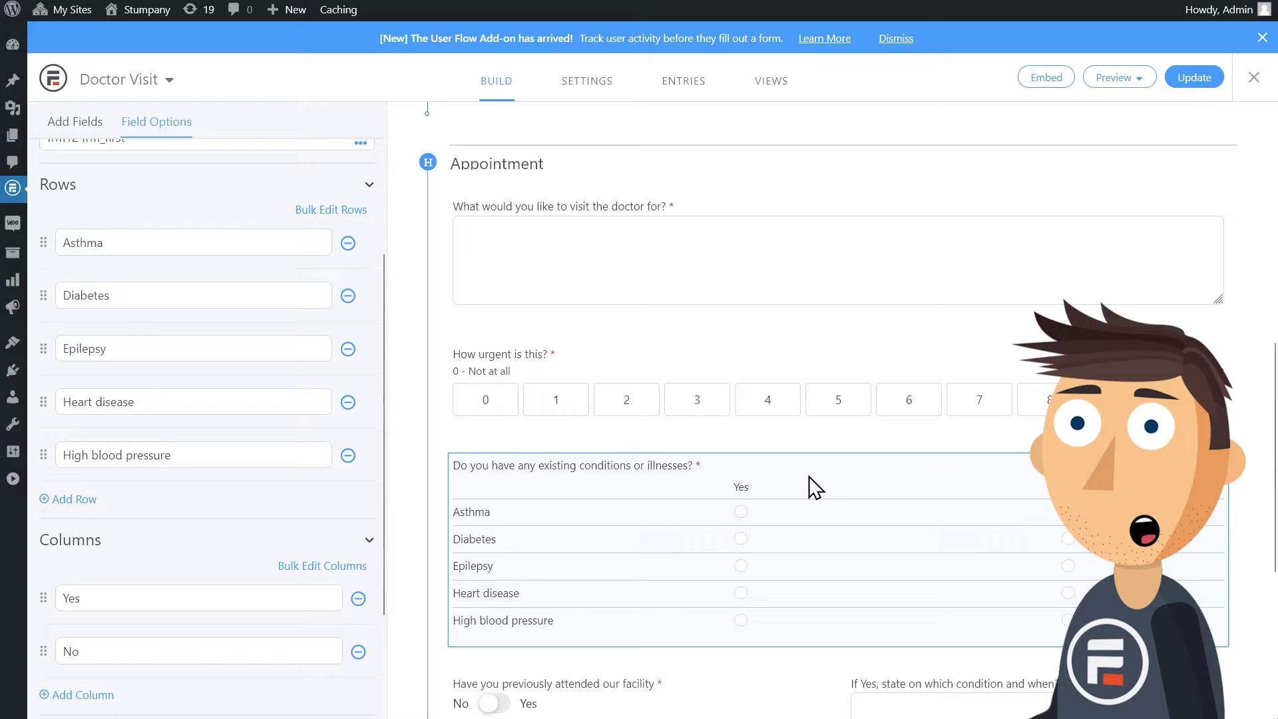
{"action": "scroll", "coordinate": [795, 326], "scroll_direction": "down", "scroll_amount": 1}
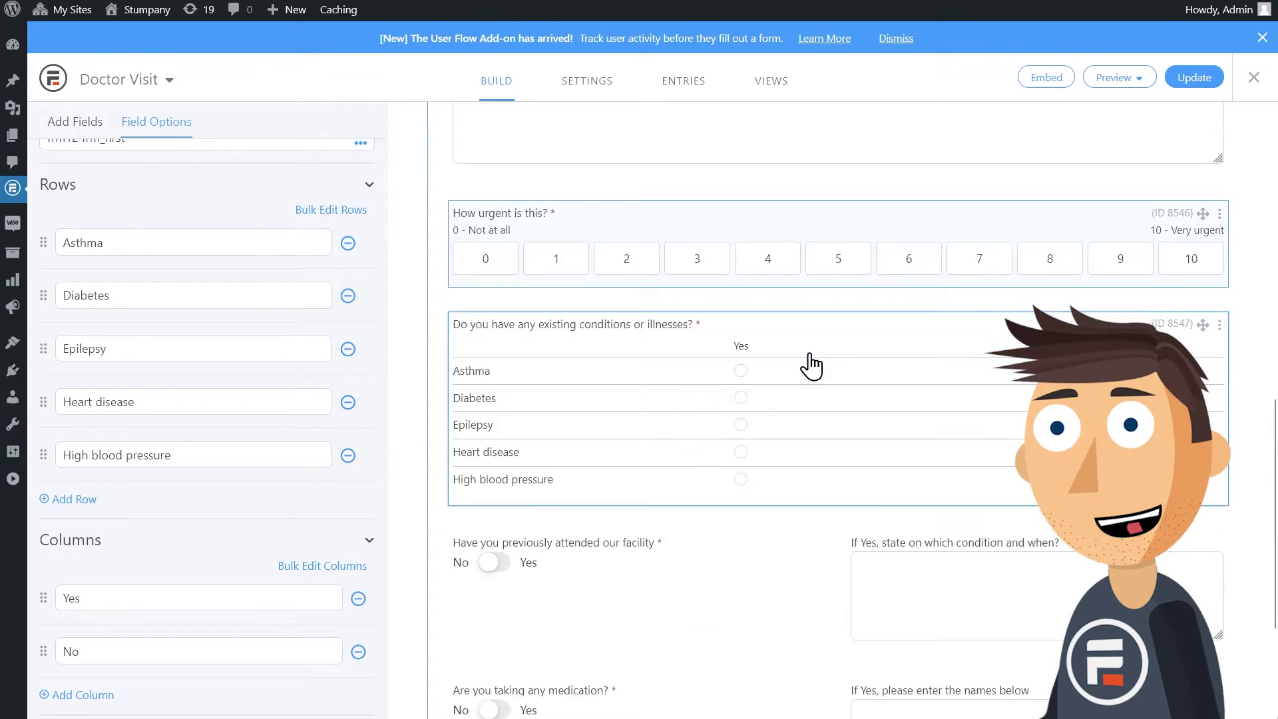
{"action": "scroll", "coordinate": [807, 363], "scroll_direction": "down", "scroll_amount": 2}
{"action": "scroll", "coordinate": [795, 316], "scroll_direction": "down", "scroll_amount": 1}
{"action": "left_click", "coordinate": [669, 352]}
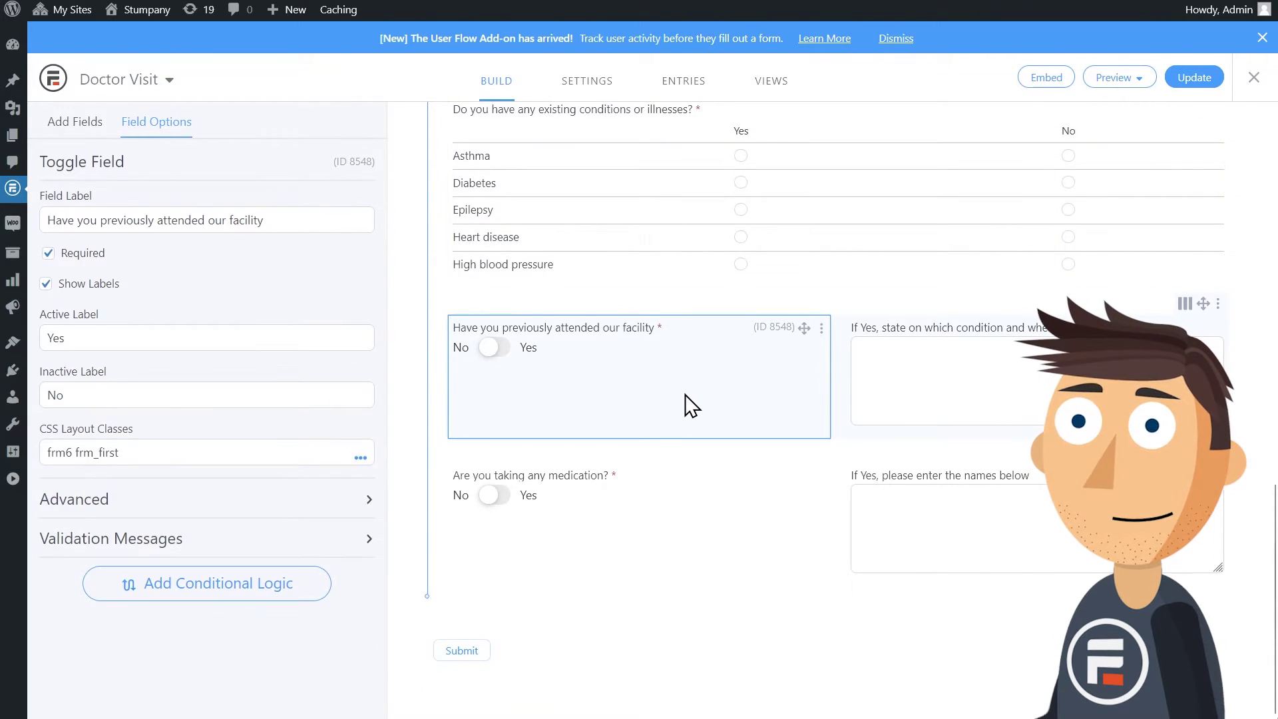
{"action": "left_click", "coordinate": [998, 387]}
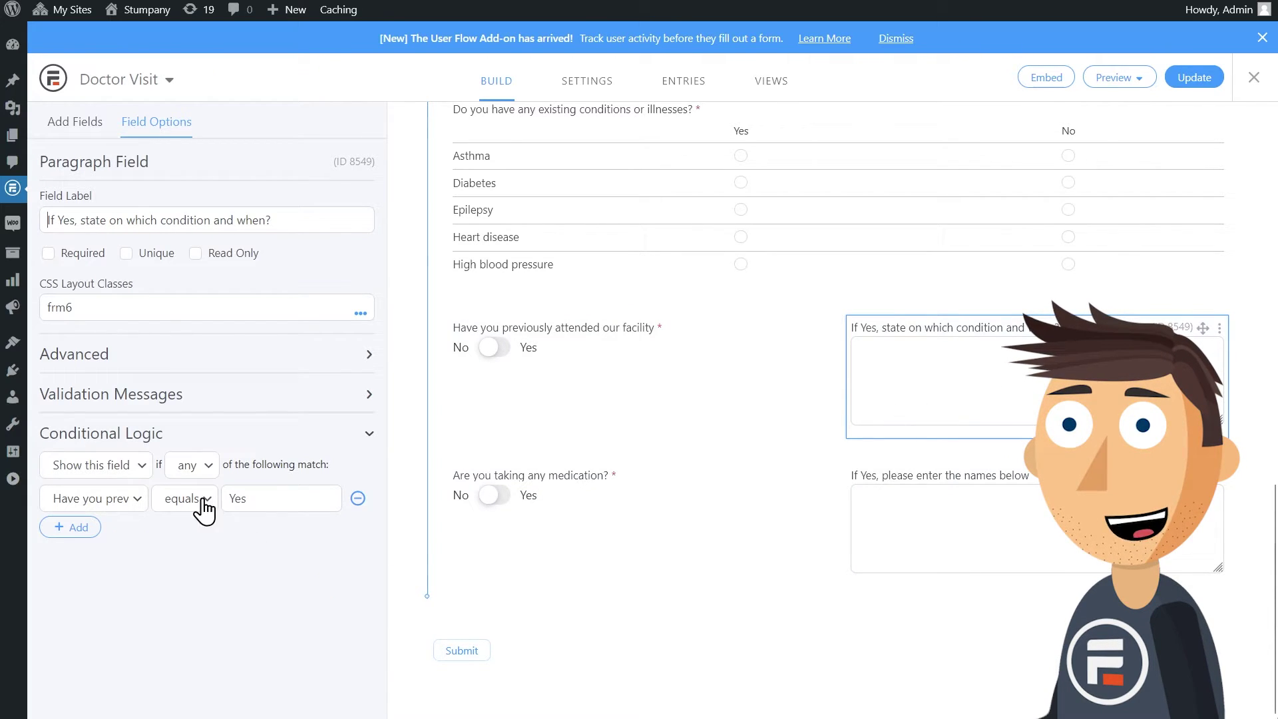
{"action": "left_click", "coordinate": [858, 502]}
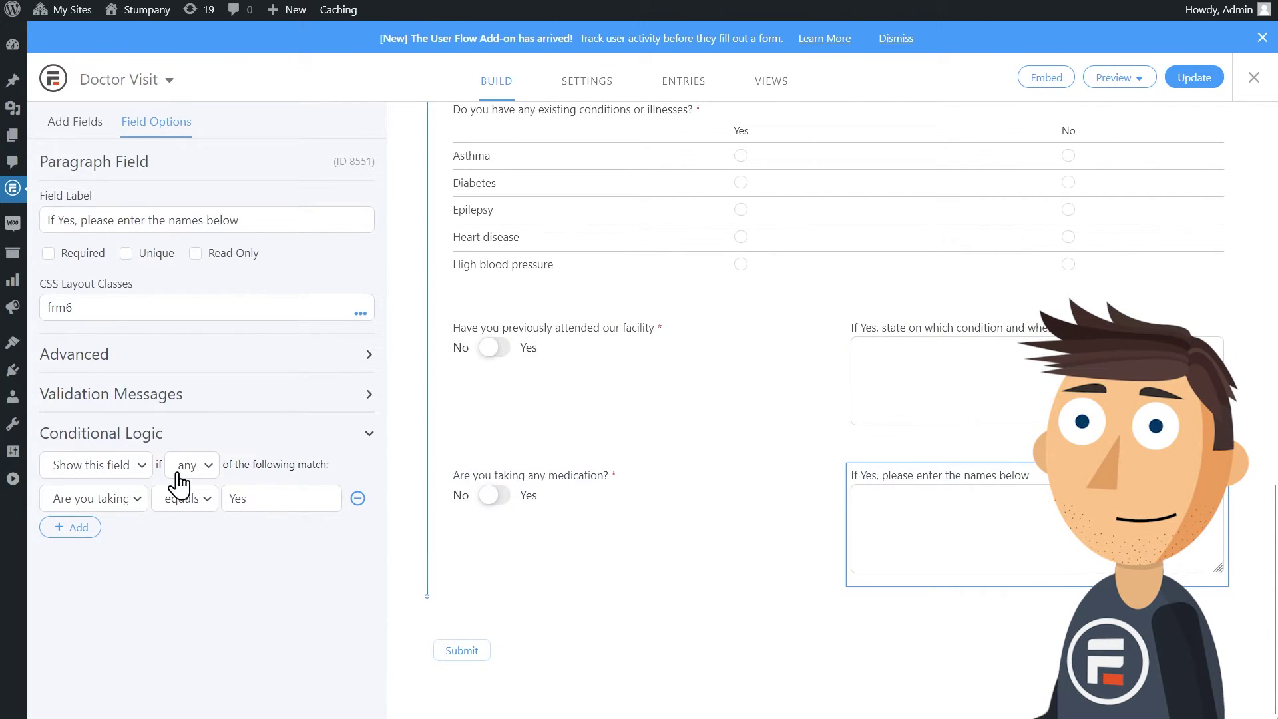
{"action": "scroll", "coordinate": [856, 476], "scroll_direction": "up", "scroll_amount": 3}
{"action": "scroll", "coordinate": [850, 476], "scroll_direction": "up", "scroll_amount": 4}
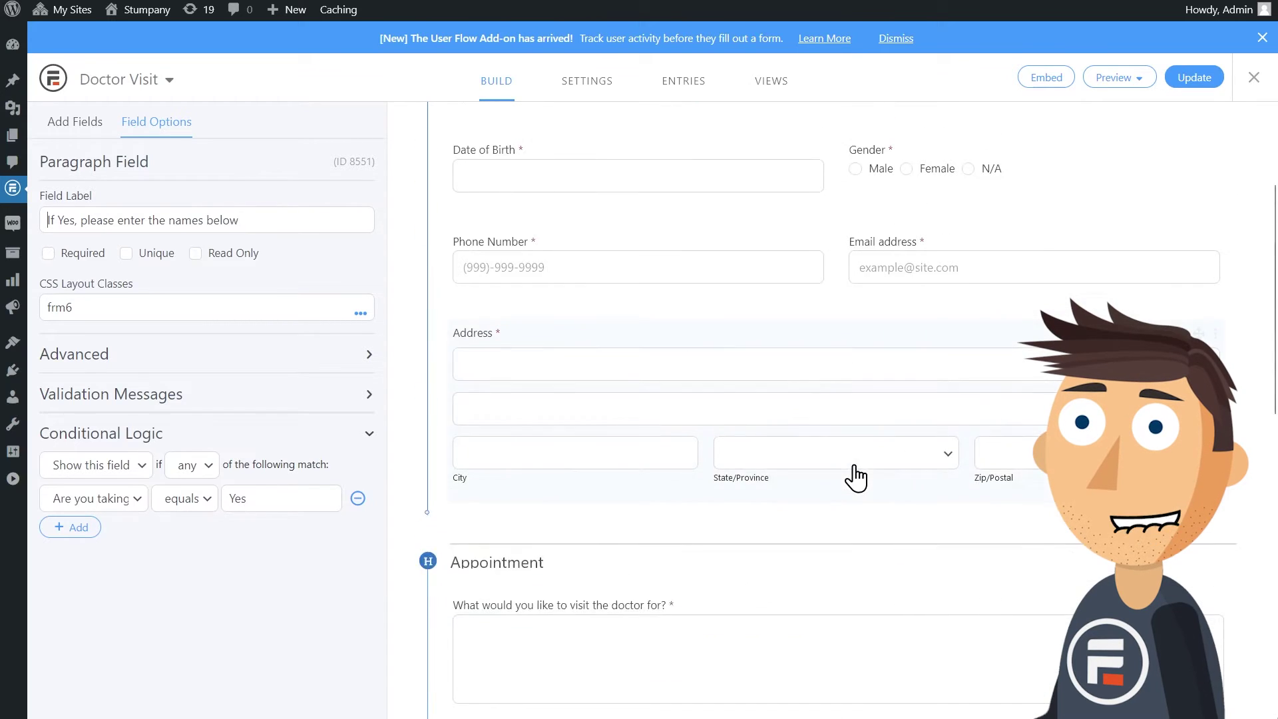
{"action": "scroll", "coordinate": [849, 448], "scroll_direction": "up", "scroll_amount": 1}
{"action": "scroll", "coordinate": [829, 439], "scroll_direction": "up", "scroll_amount": 1}
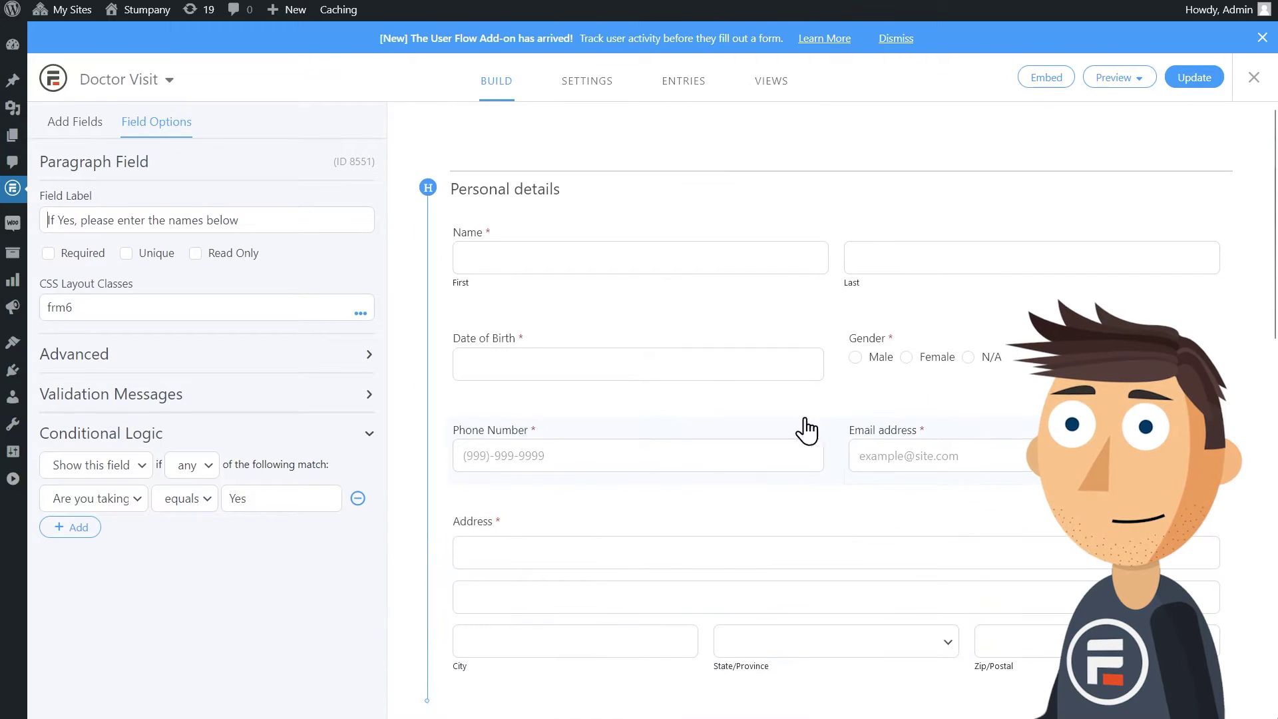
Add a Staff section at the form end with visibility restricted to the Editor role
{"action": "left_click", "coordinate": [80, 124]}
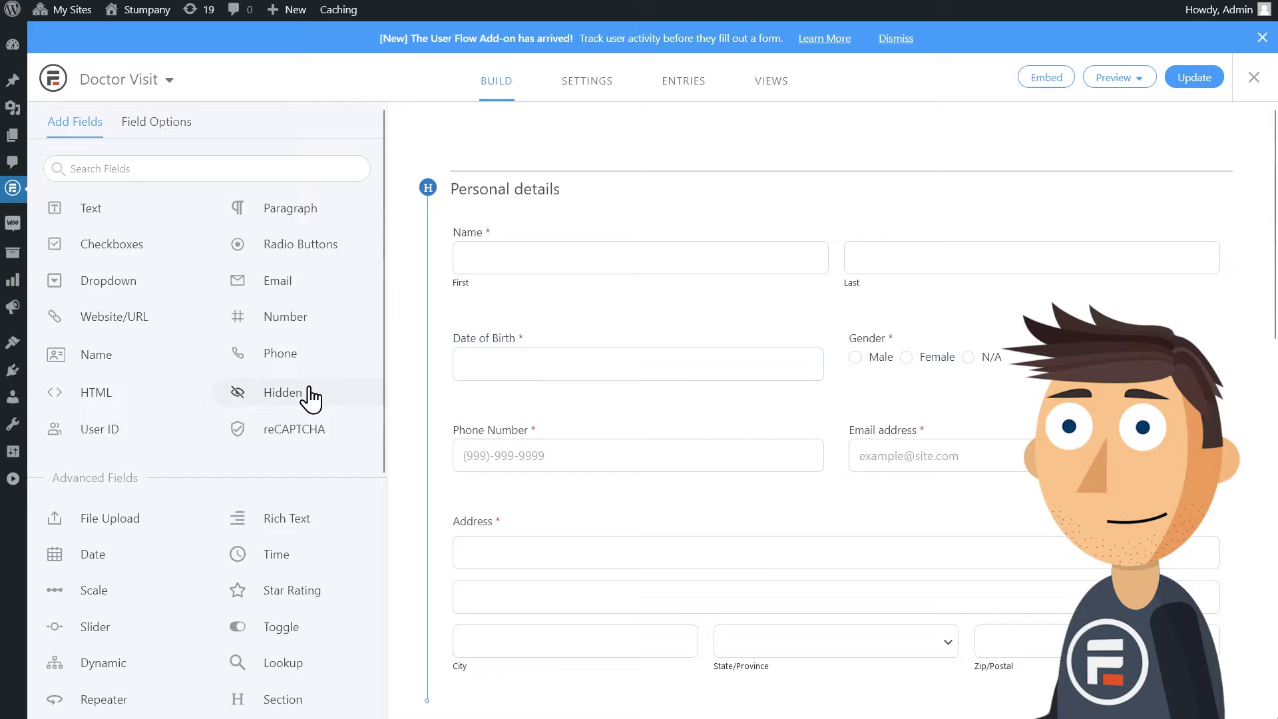
{"action": "scroll", "coordinate": [310, 397], "scroll_direction": "down", "scroll_amount": 4}
{"action": "left_click", "coordinate": [286, 318]}
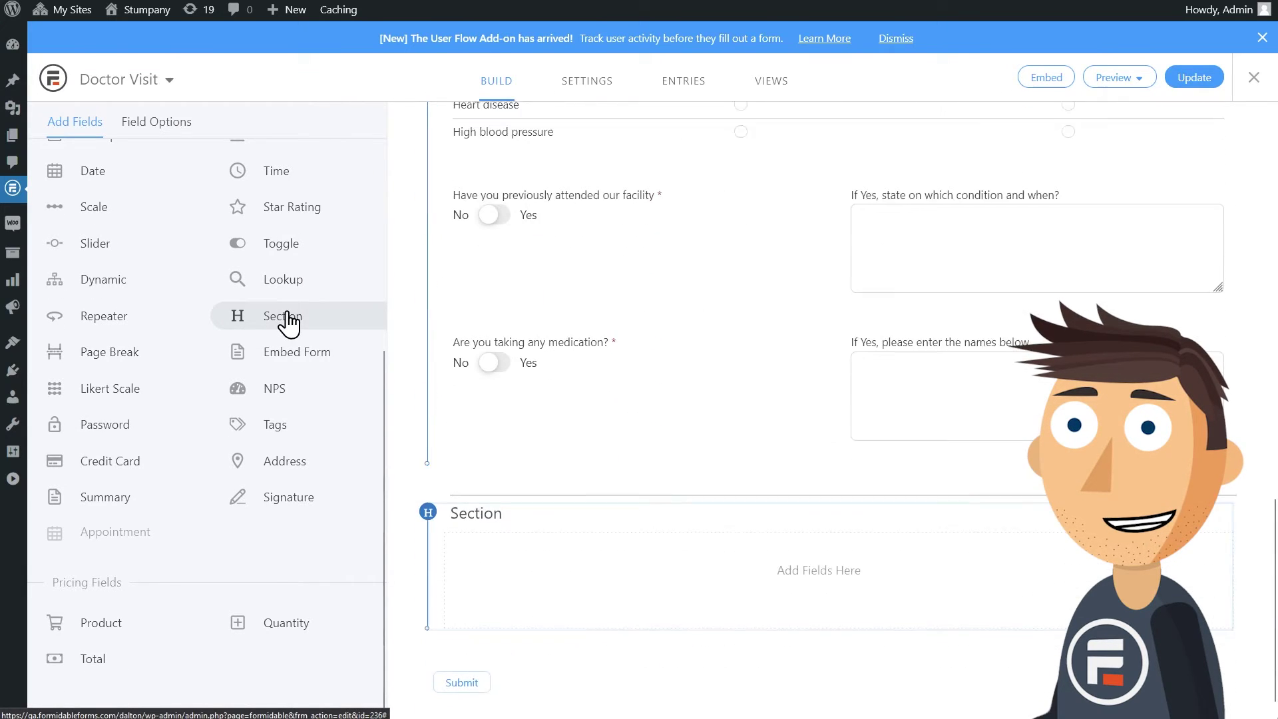
{"action": "left_click", "coordinate": [521, 489]}
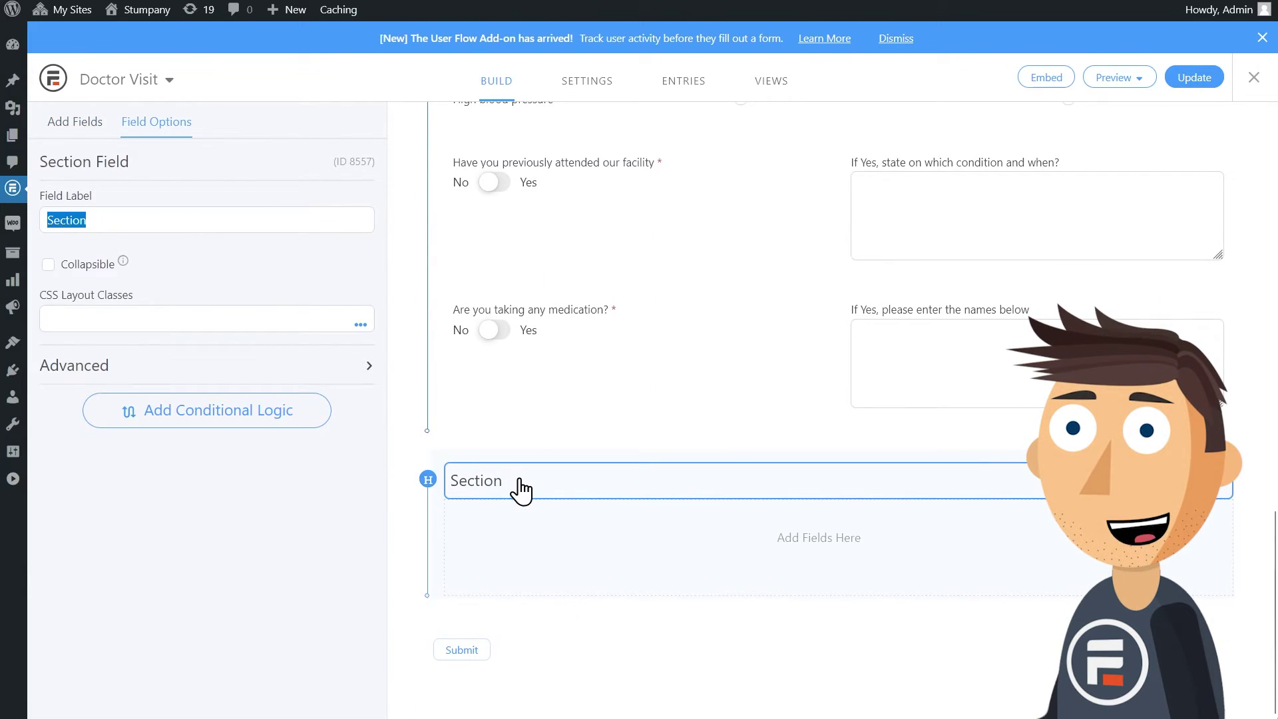
{"action": "type", "text": "Staff"}
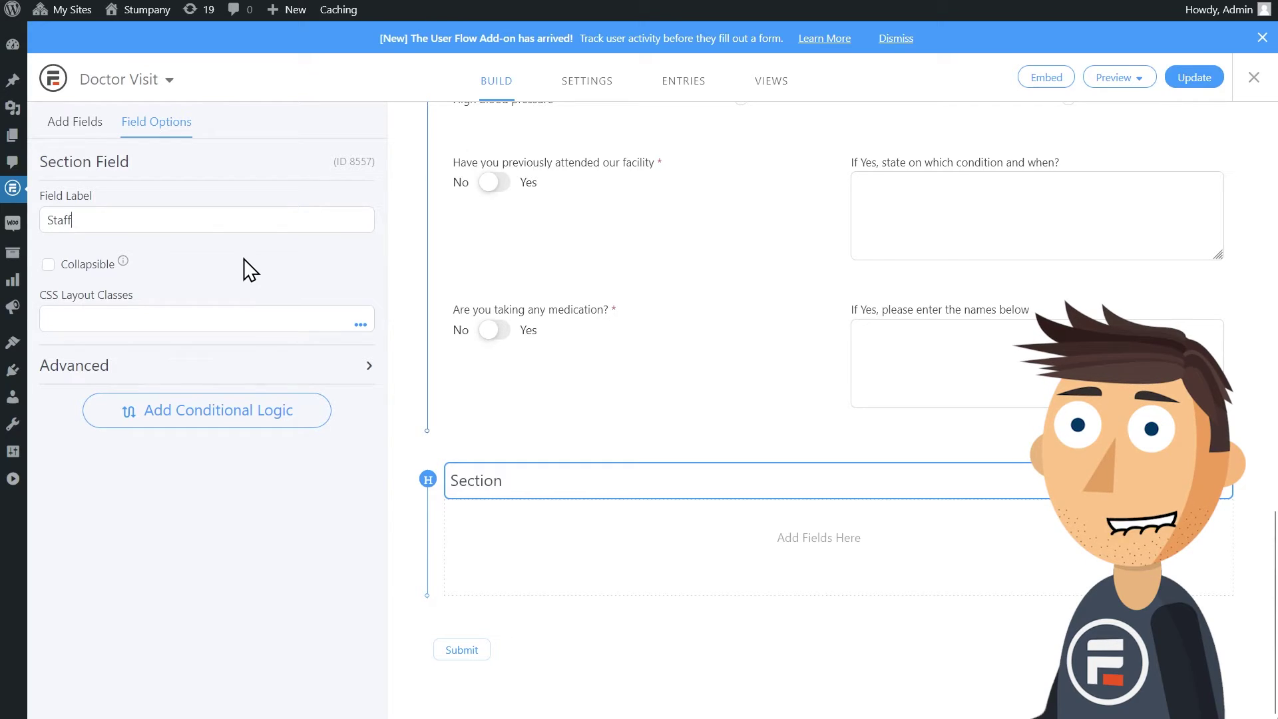
{"action": "left_click", "coordinate": [232, 361]}
{"action": "left_click", "coordinate": [135, 513]}
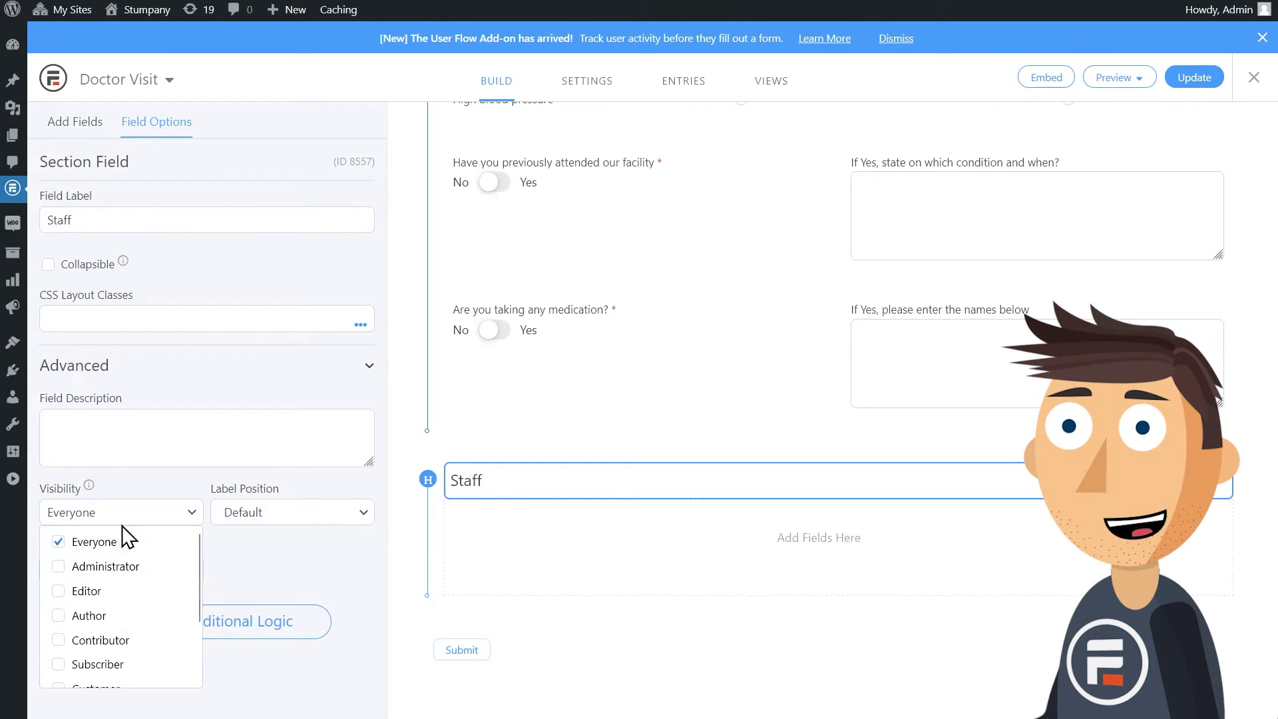
{"action": "left_click", "coordinate": [399, 555]}
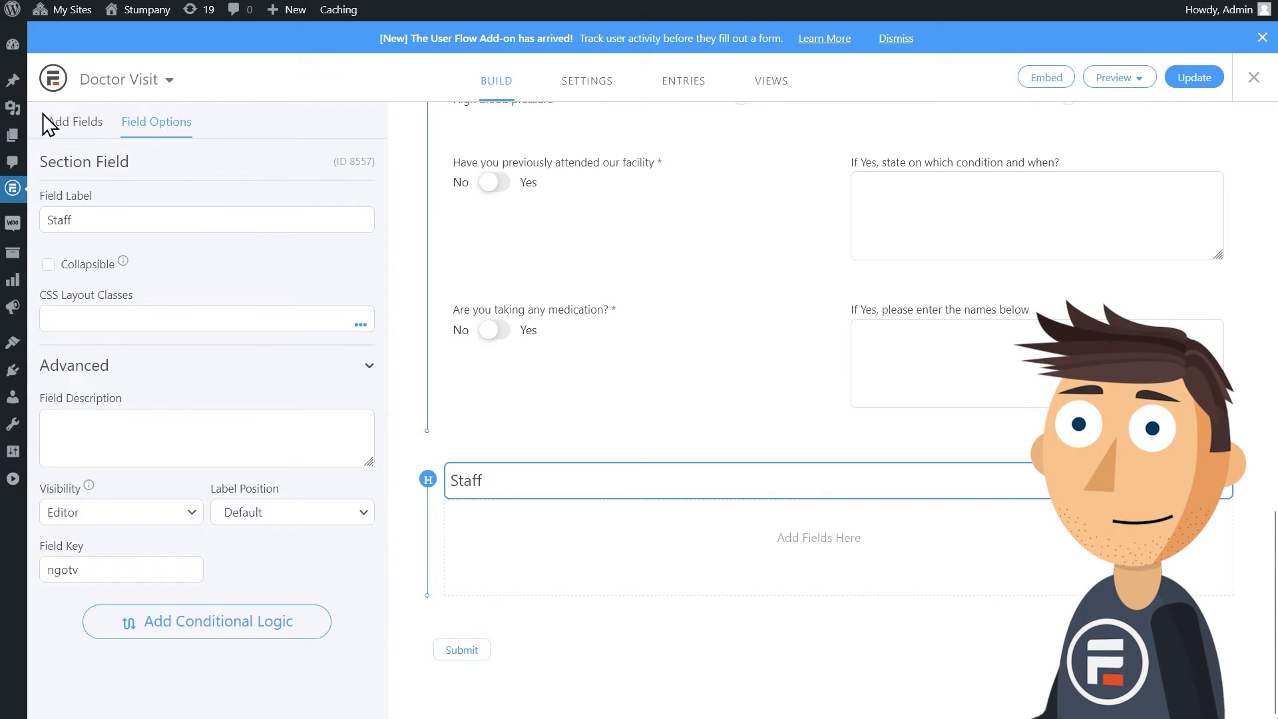
Place a Staff Notes paragraph field and an Appointment time field inside the Staff section
{"action": "left_click", "coordinate": [62, 120]}
{"action": "mouse_move", "coordinate": [262, 215]}
{"action": "left_mouse_down"}
{"action": "mouse_move", "coordinate": [591, 536]}
{"action": "mouse_move", "coordinate": [570, 534]}
{"action": "left_mouse_up"}
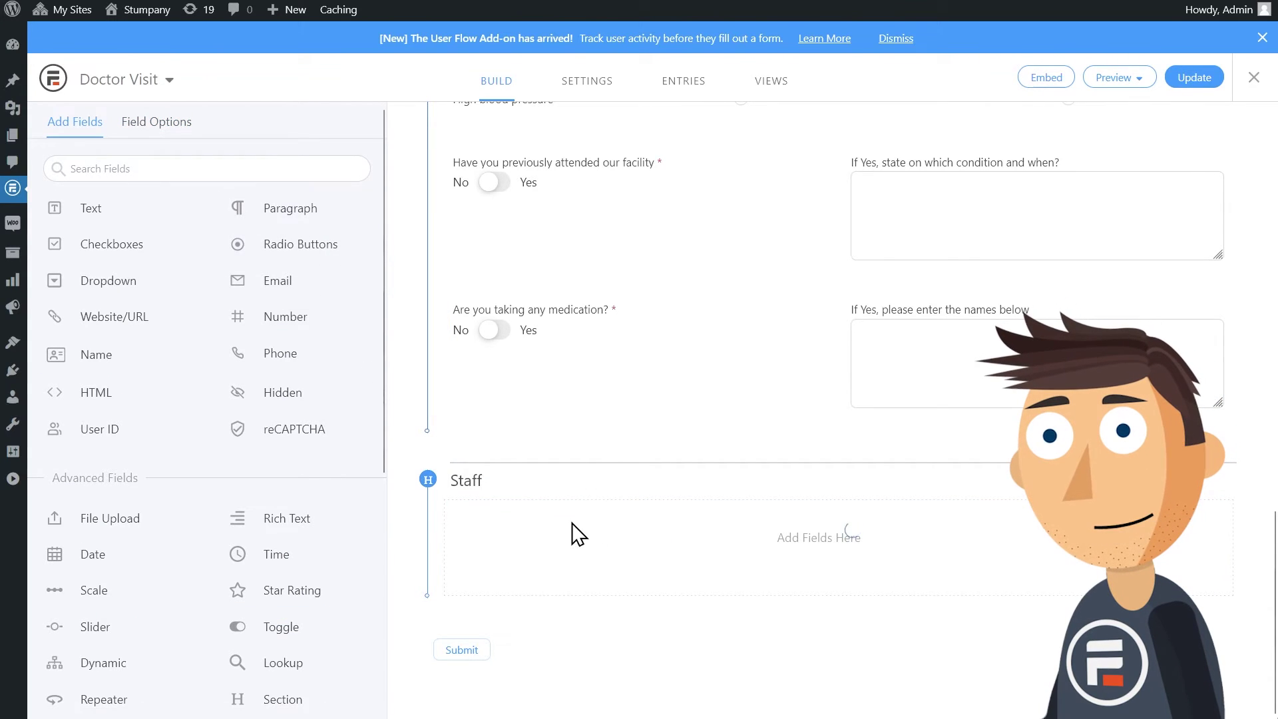
{"action": "type", "text": "Staff Notes"}
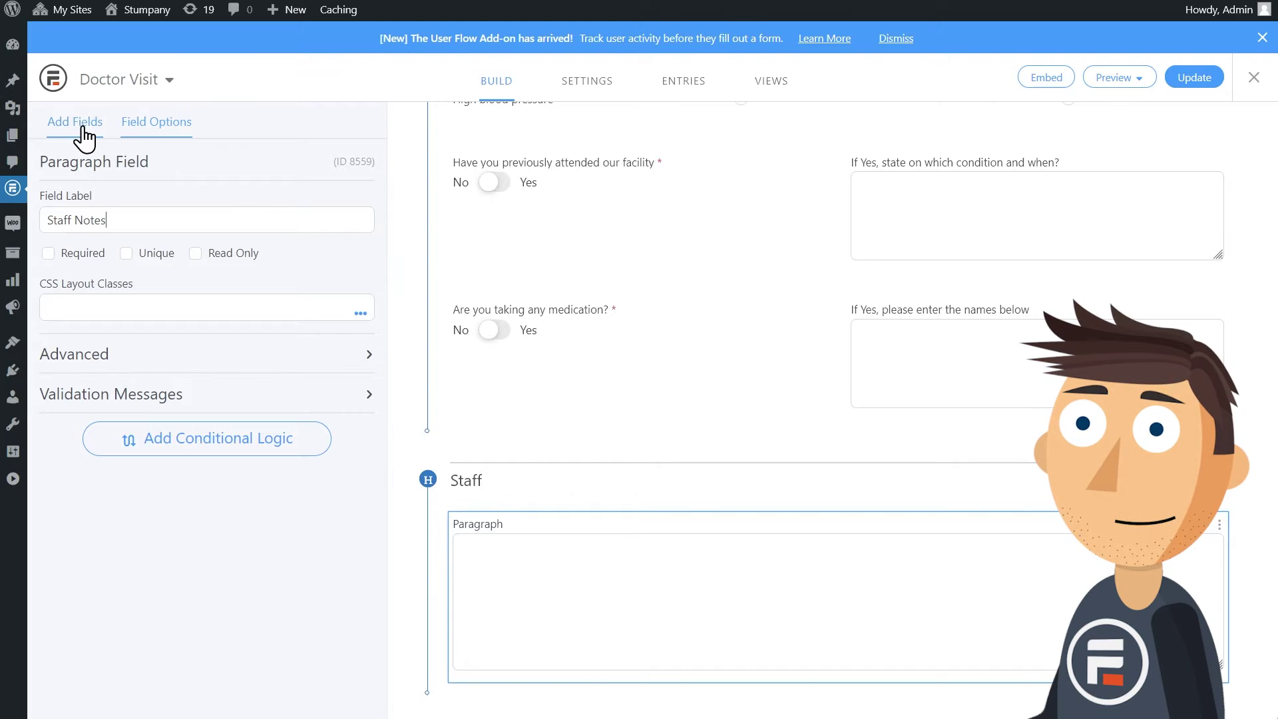
{"action": "left_click", "coordinate": [82, 128]}
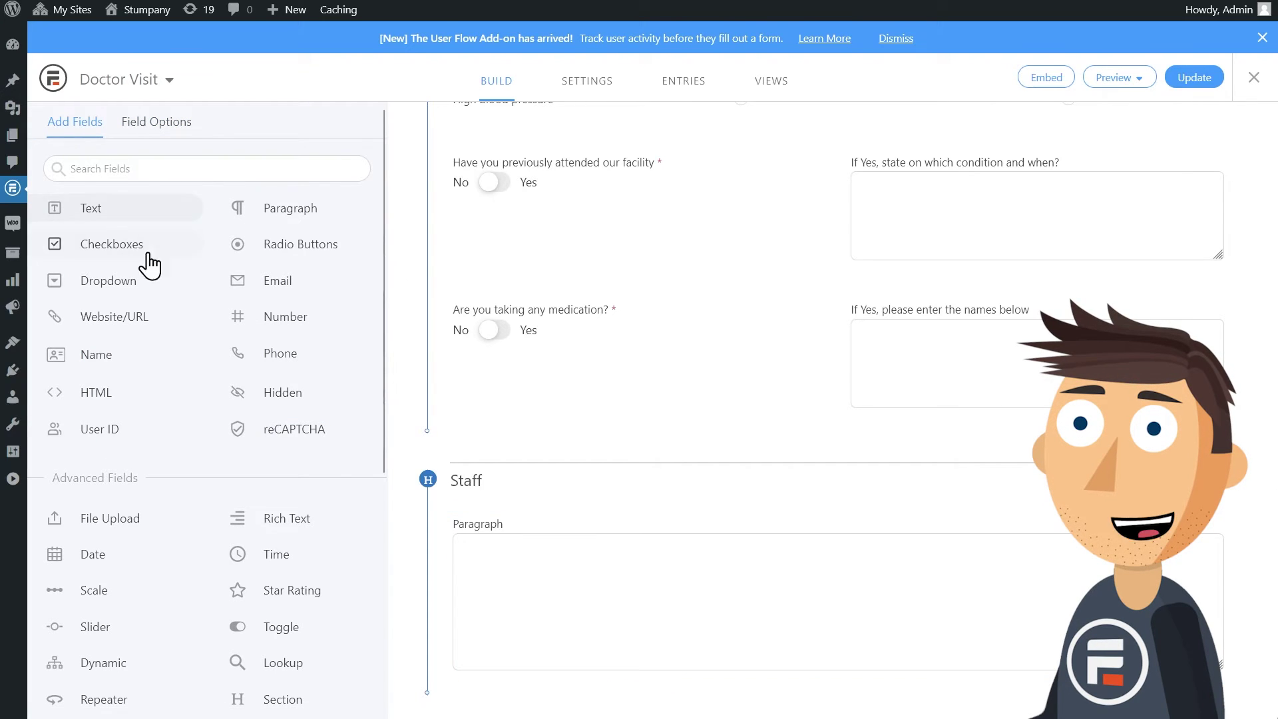
{"action": "mouse_move", "coordinate": [264, 553]}
{"action": "left_mouse_down"}
{"action": "mouse_move", "coordinate": [492, 506]}
{"action": "mouse_move", "coordinate": [487, 515]}
{"action": "left_mouse_up"}
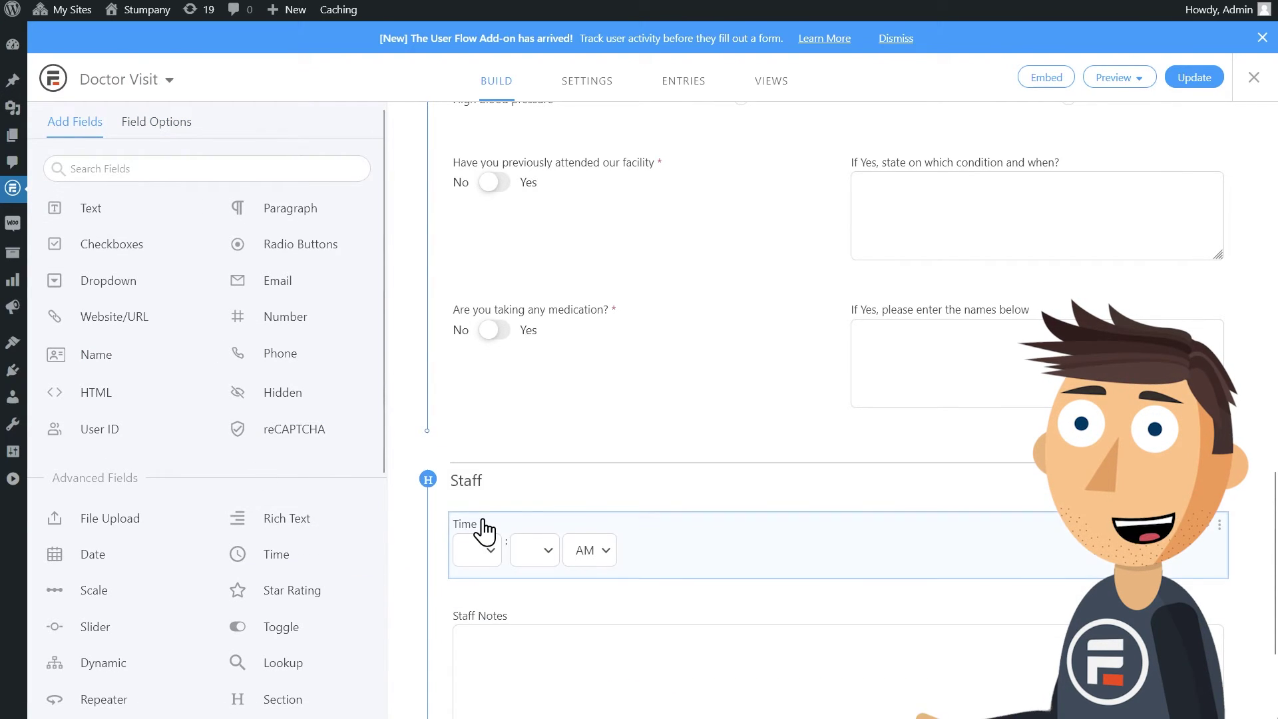
{"action": "type", "text": "App"}
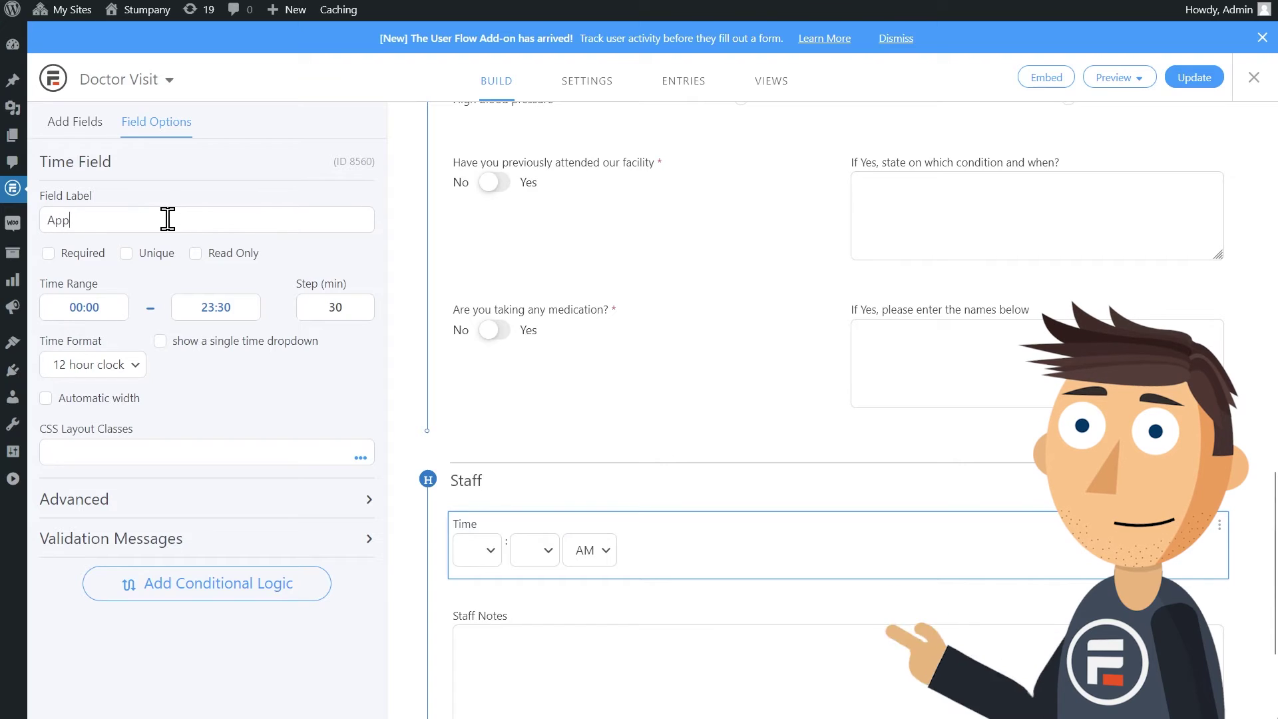
{"action": "type", "text": "ointment"}
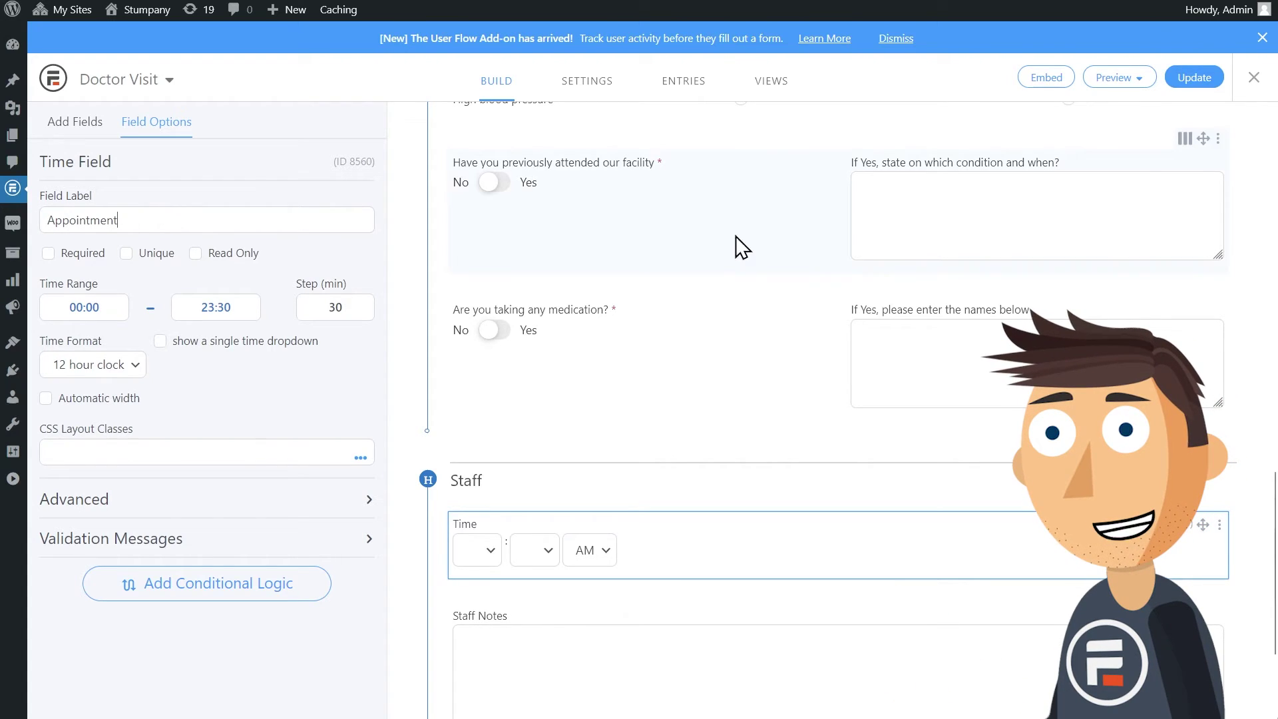
Update the form and show entries with only Name, visit reason, urgency, Appointment and Staff Notes columns
{"action": "left_click", "coordinate": [1196, 81]}
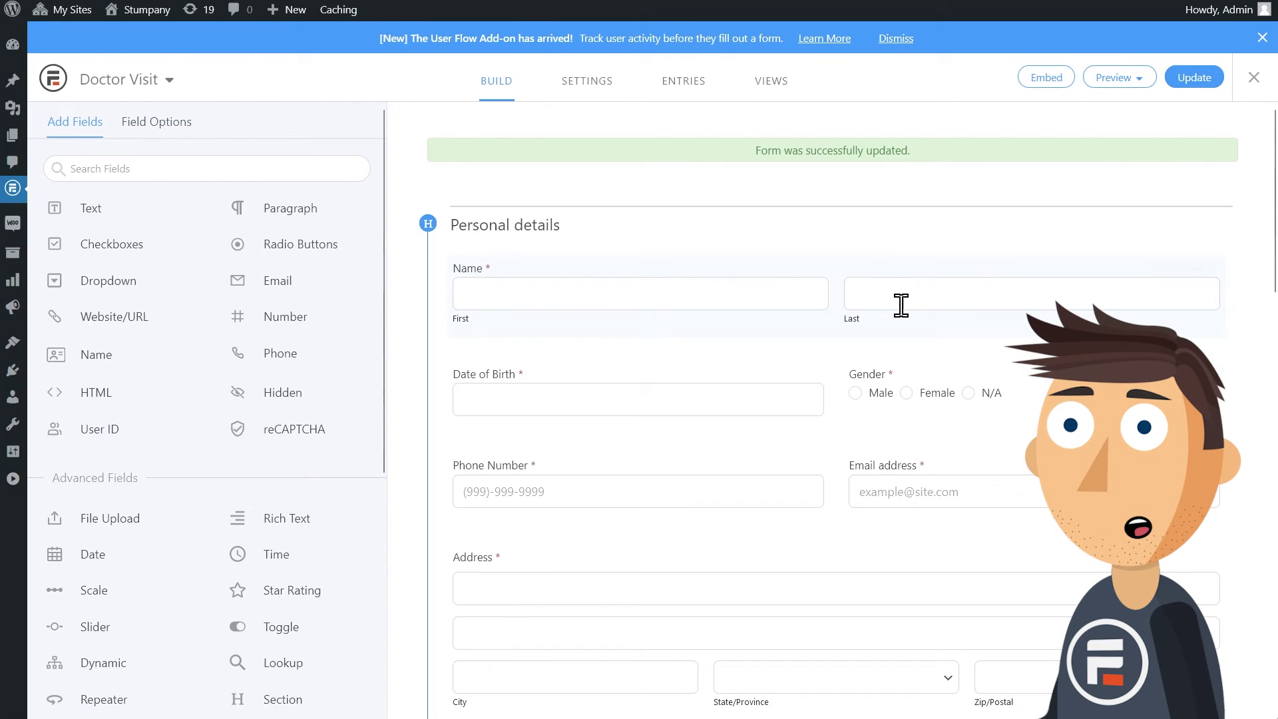
{"action": "left_click", "coordinate": [687, 92]}
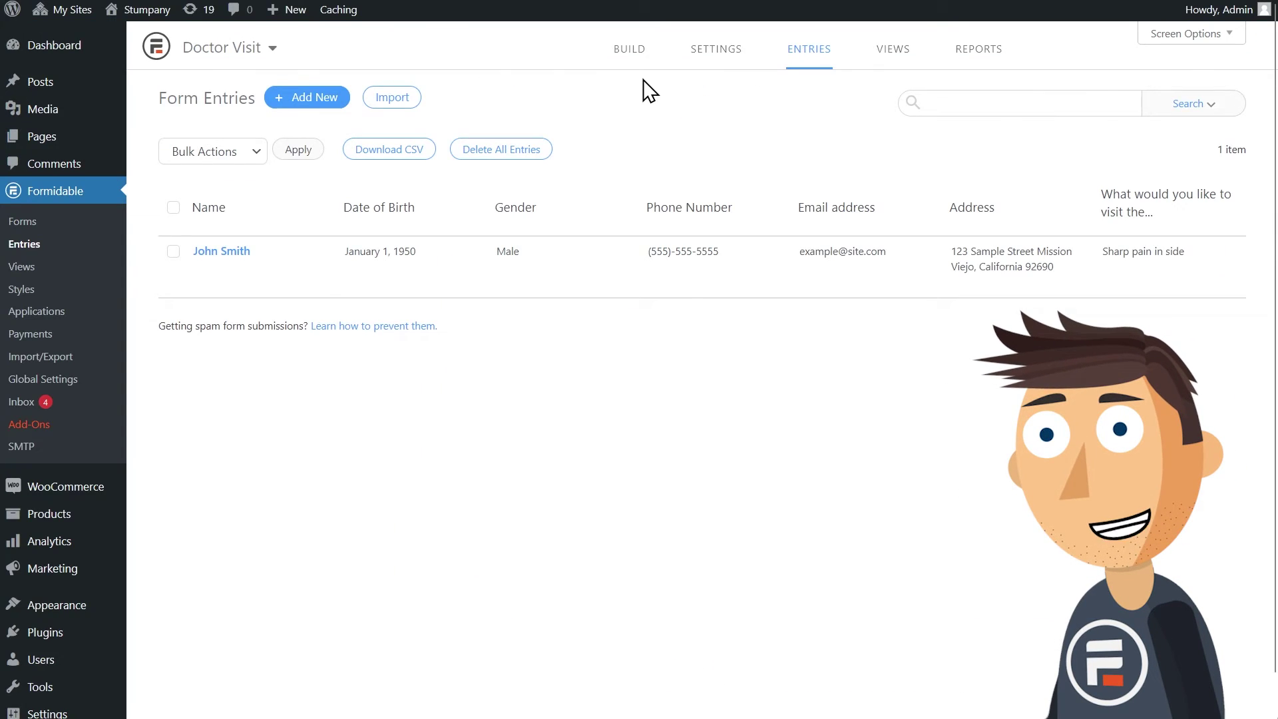
{"action": "mouse_move", "coordinate": [349, 255]}
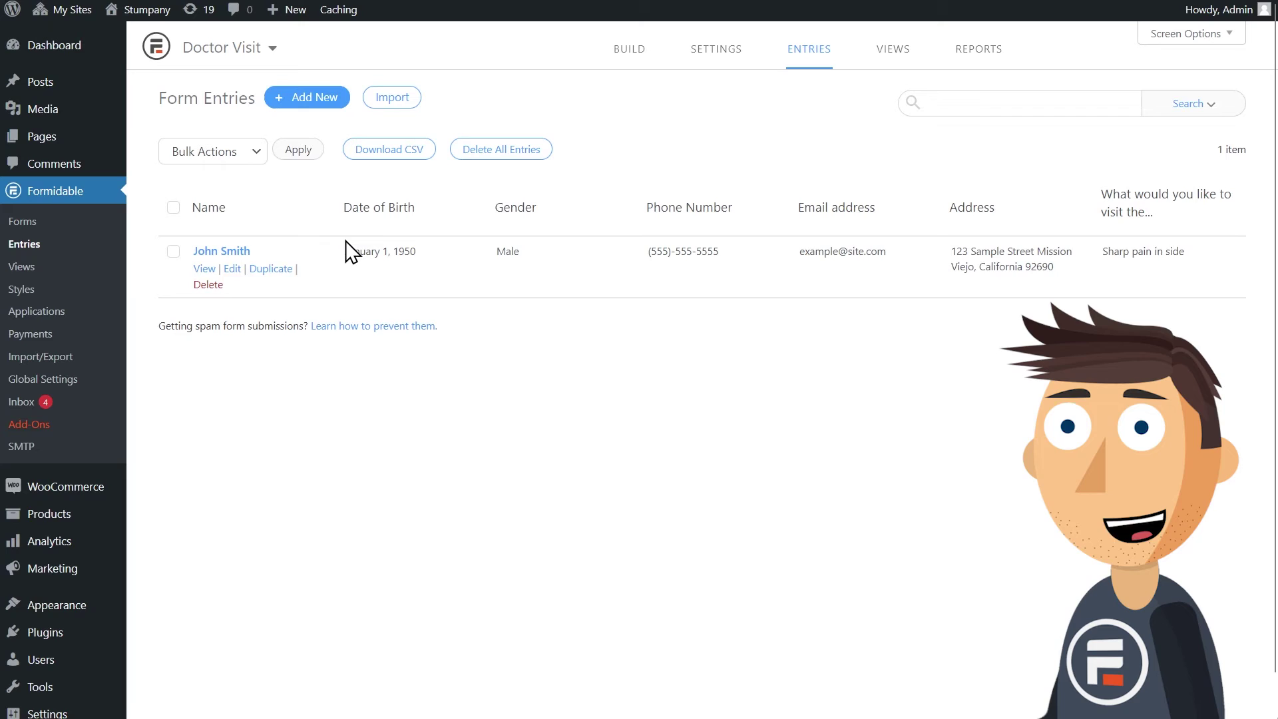
{"action": "left_click", "coordinate": [1222, 39]}
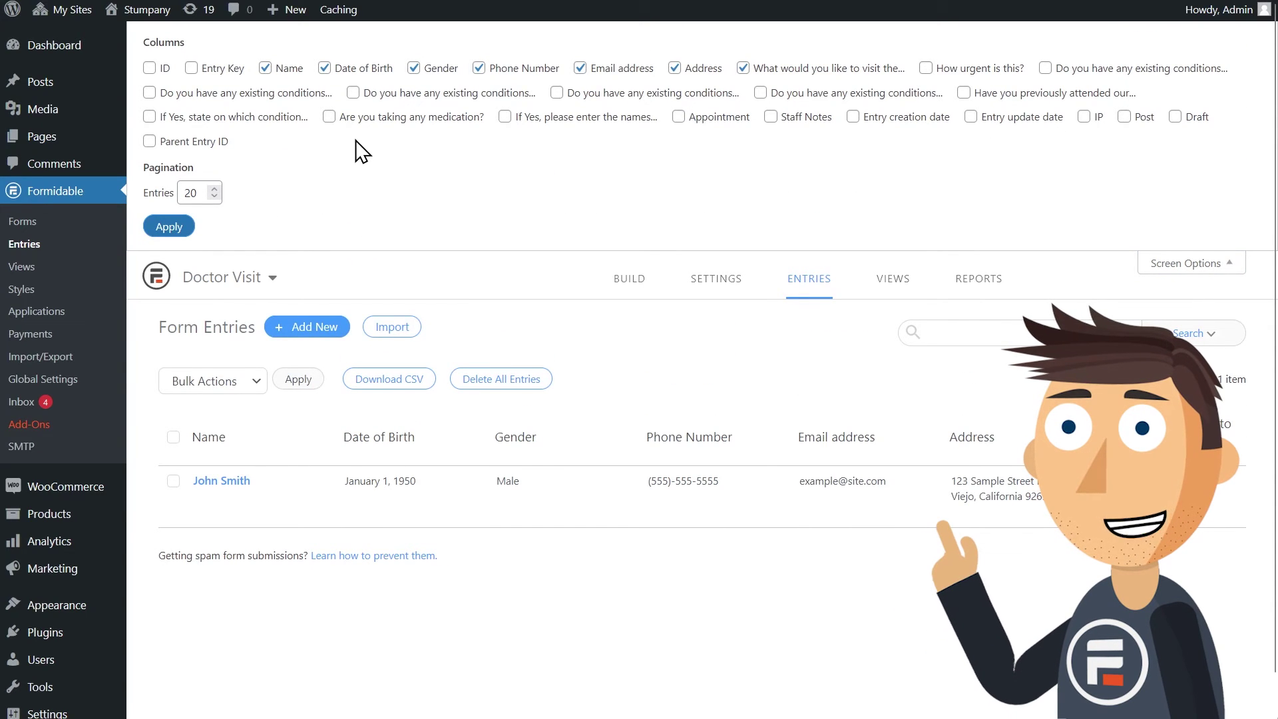
{"action": "left_click", "coordinate": [323, 68]}
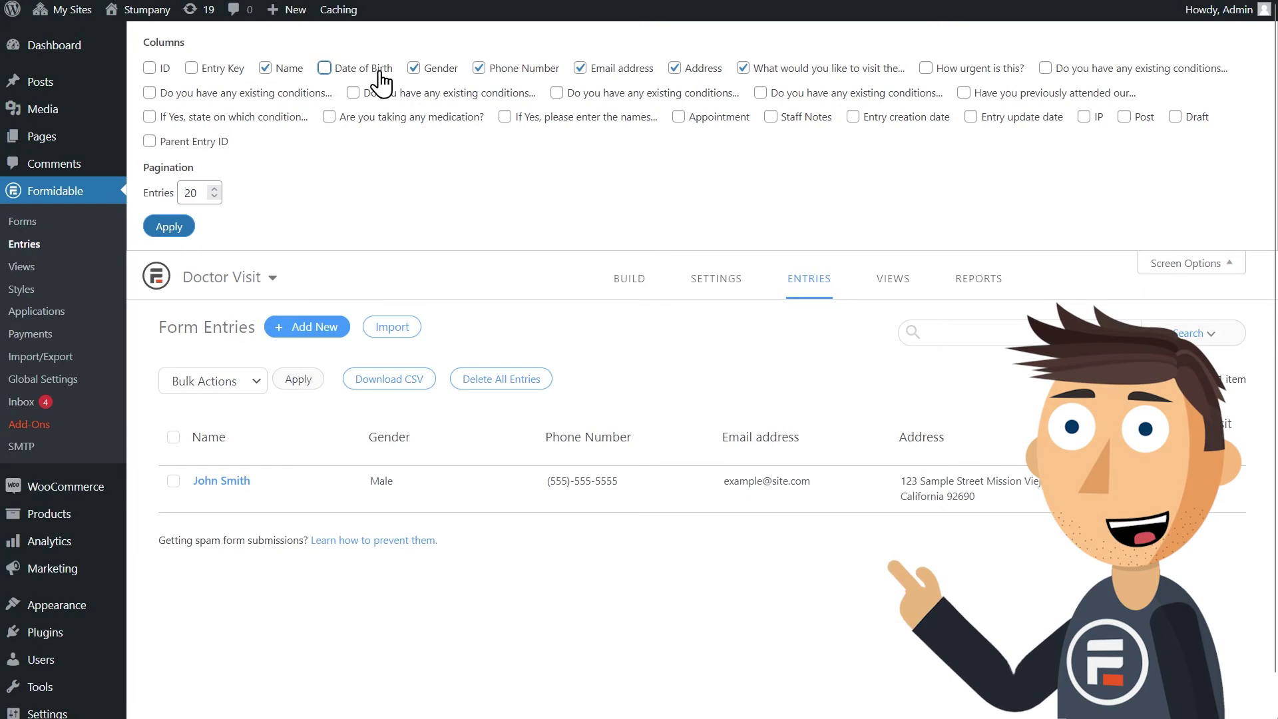
{"action": "left_click", "coordinate": [413, 68]}
{"action": "left_click", "coordinate": [166, 227]}
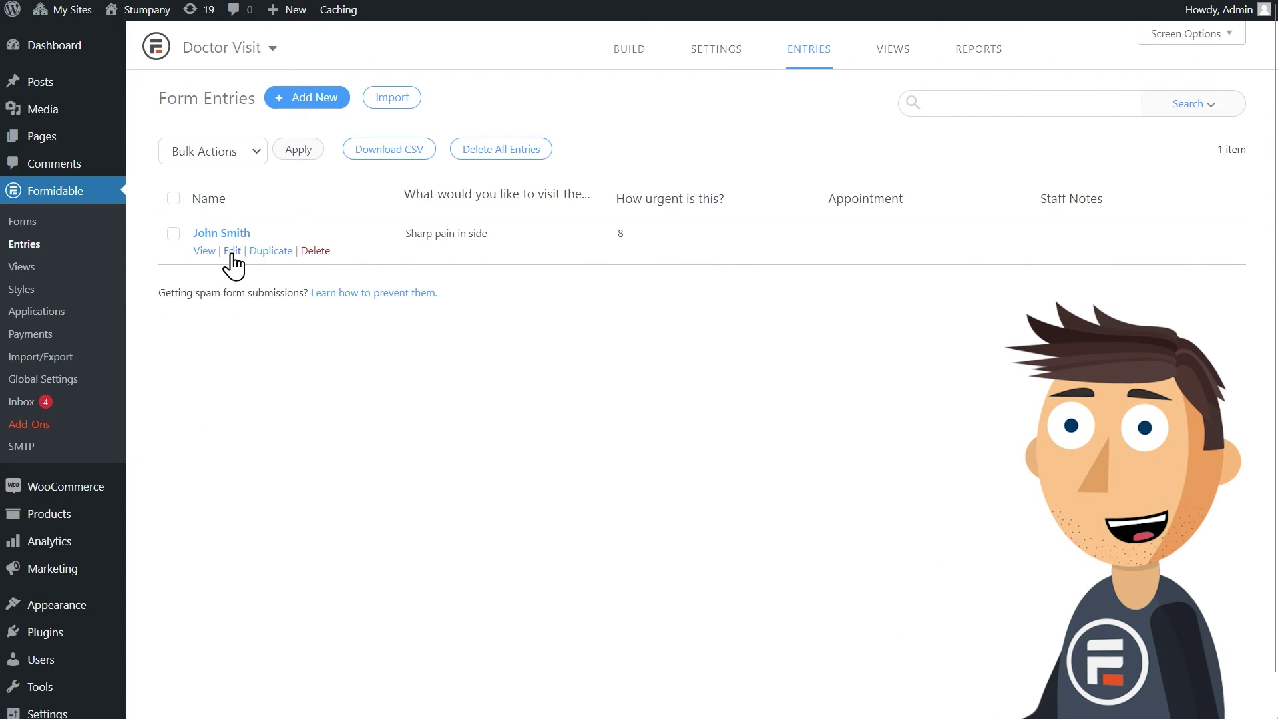
Edit John Smith's entry and set the Appointment hour to 10
{"action": "left_click", "coordinate": [232, 252]}
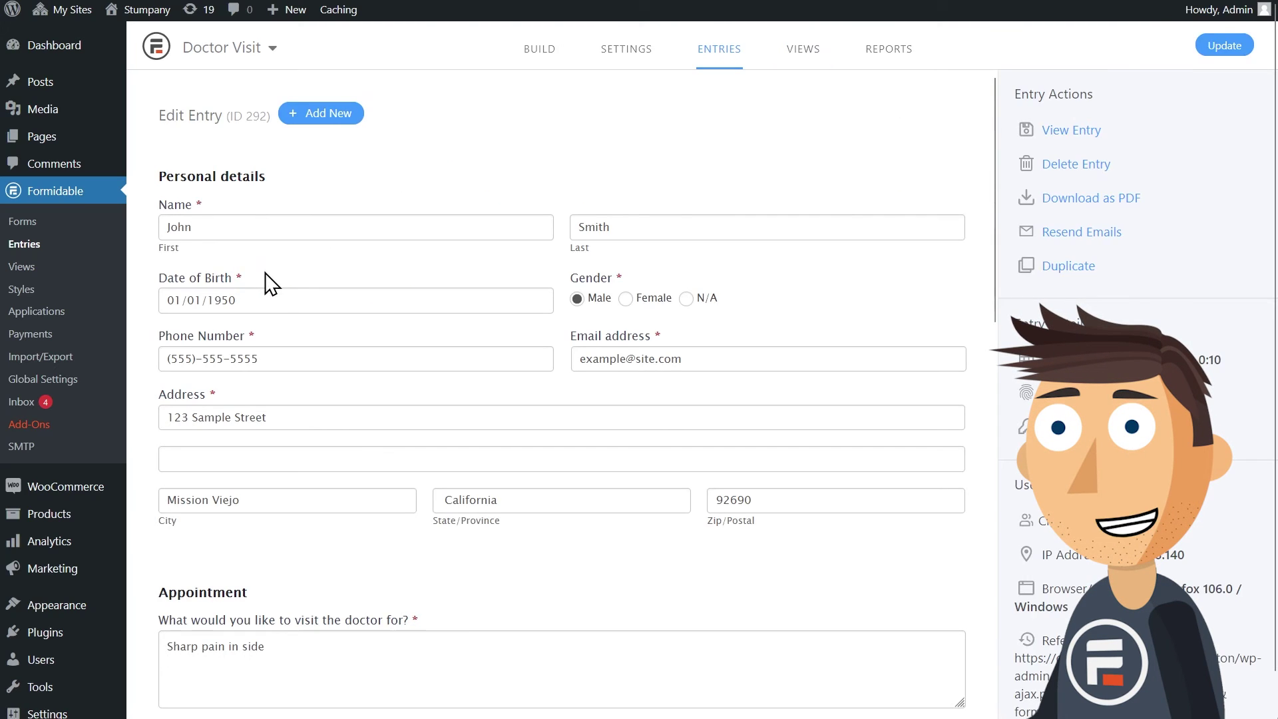
{"action": "scroll", "coordinate": [380, 337], "scroll_direction": "down", "scroll_amount": 3}
{"action": "scroll", "coordinate": [396, 343], "scroll_direction": "down", "scroll_amount": 3}
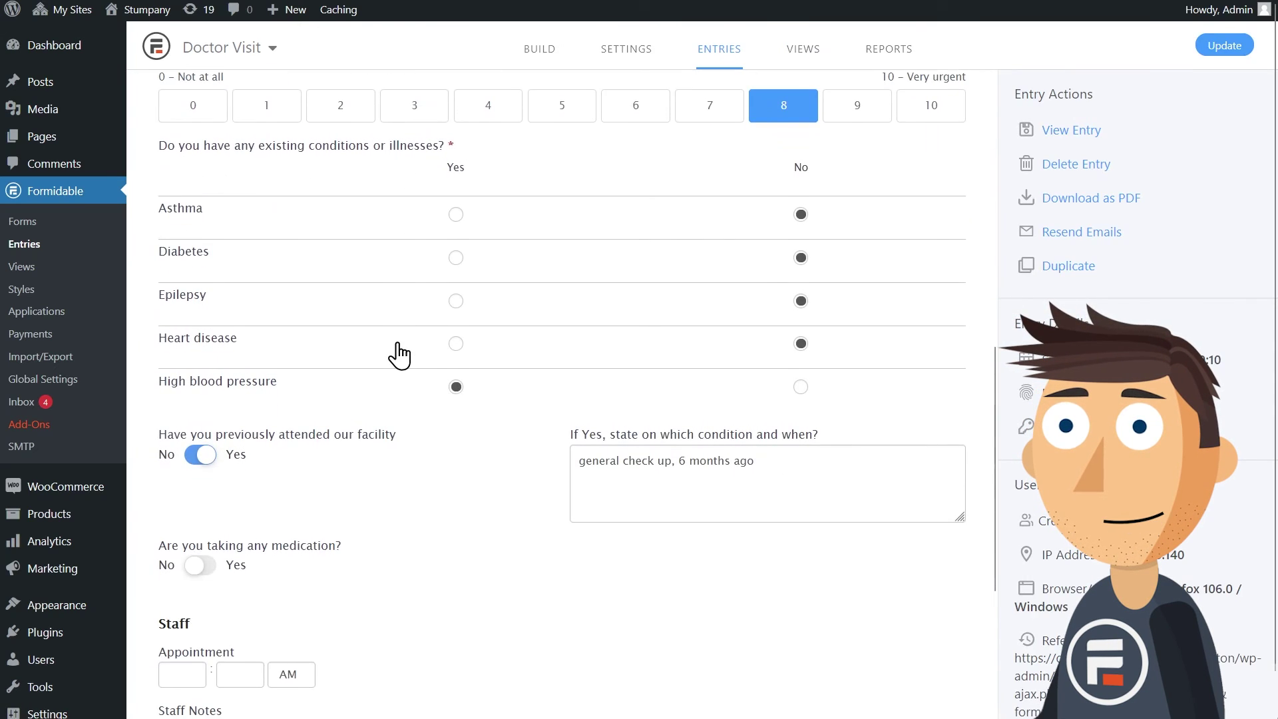
{"action": "scroll", "coordinate": [399, 354], "scroll_direction": "down", "scroll_amount": 3}
{"action": "left_click", "coordinate": [178, 383]}
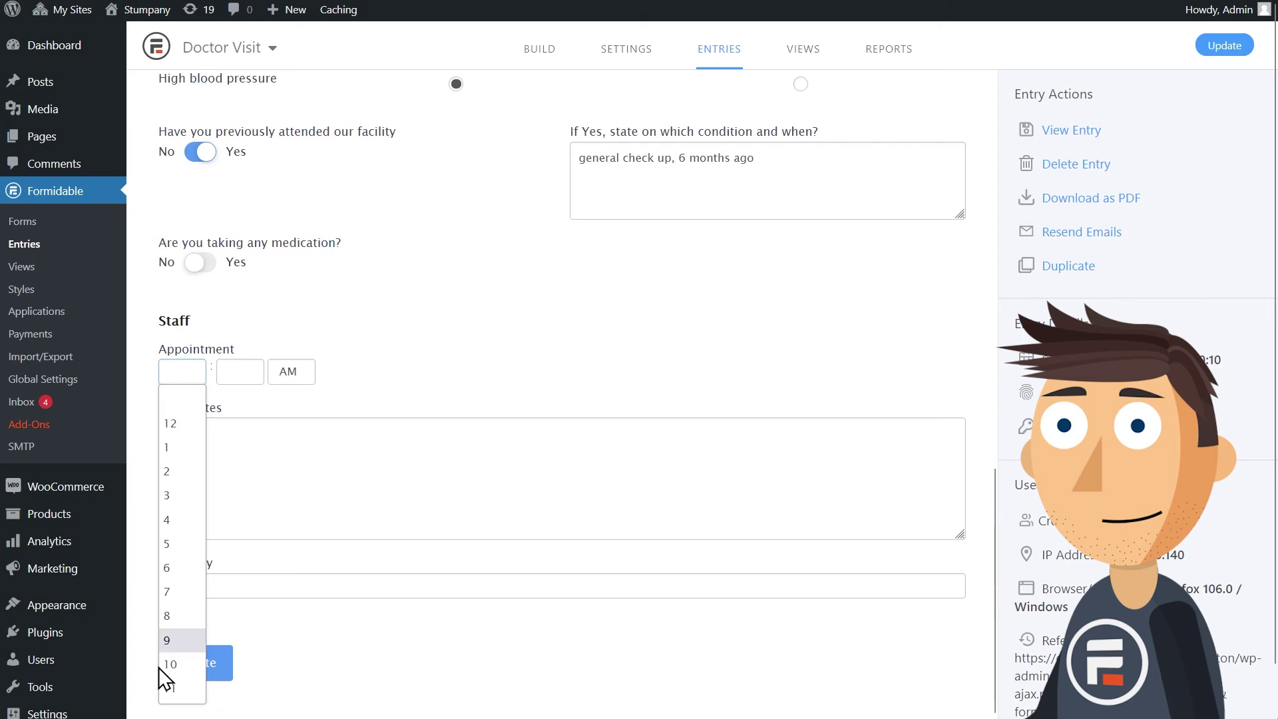